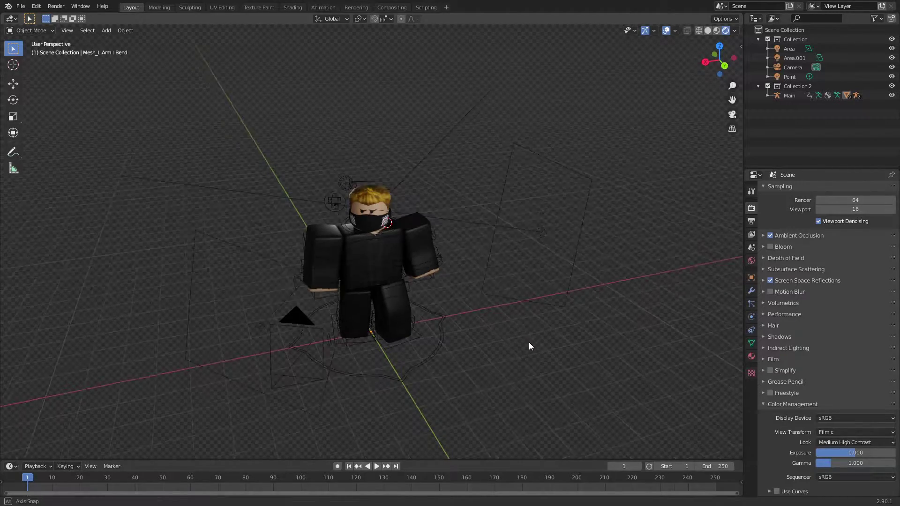
Examine the masked Roblox character's front, sides and arms from several angles and distances
middle_click_drag(528, 345, 505, 236)
scroll(429, 218, "up", 5)
scroll(429, 218, "down", 2)
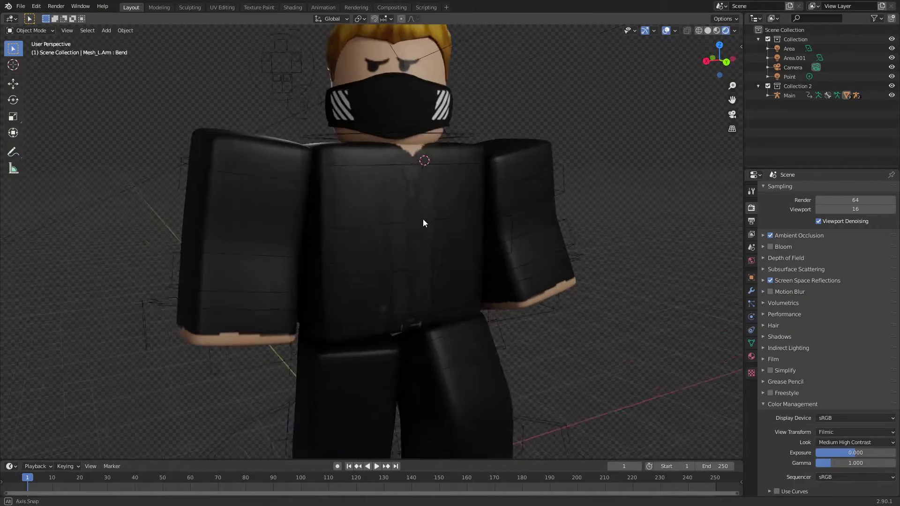
middle_click_drag(423, 218, 363, 175)
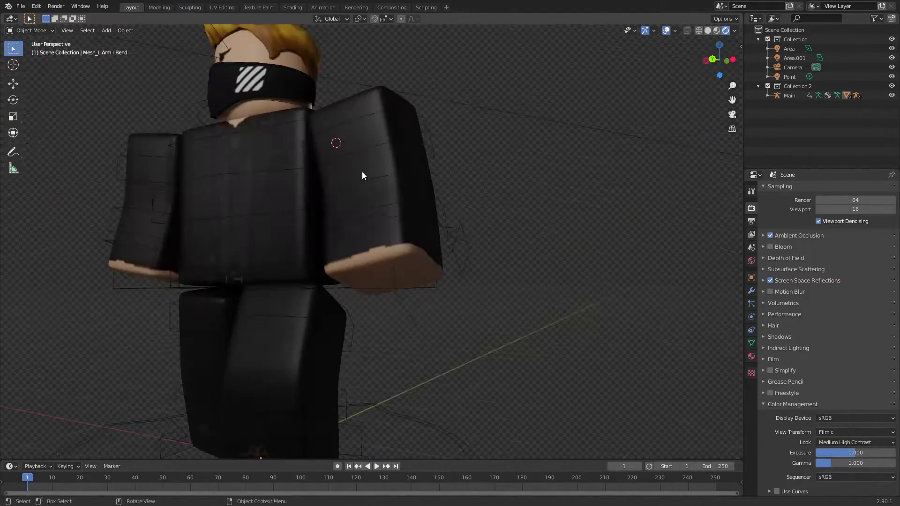
middle_click_drag(321, 245, 397, 221)
scroll(397, 222, "down", 5)
scroll(483, 194, "down", 3)
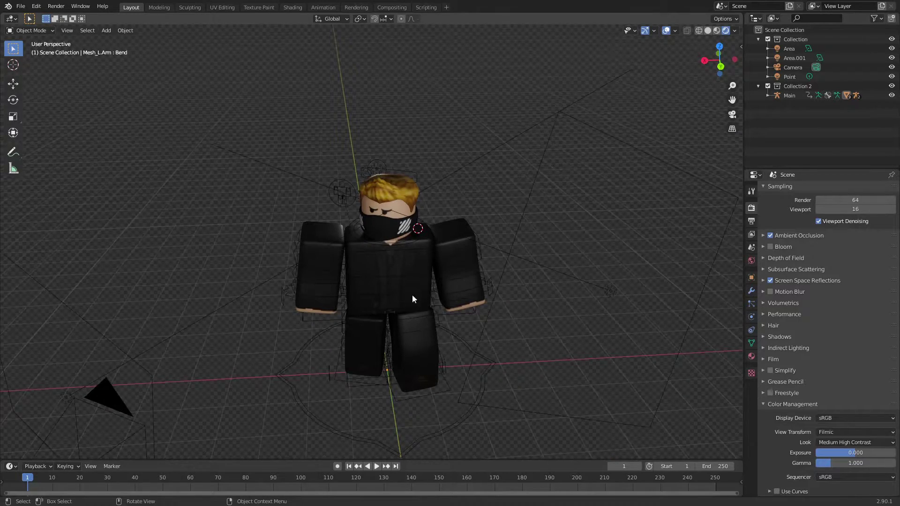
middle_click_drag(412, 297, 472, 313)
scroll(407, 257, "up", 7)
middle_click_drag(406, 257, 435, 260)
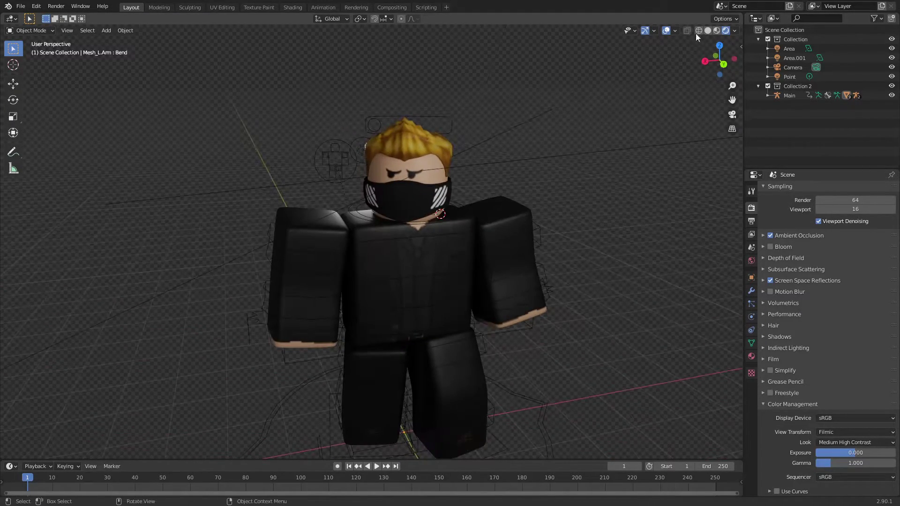
Turn off the Extras overlay in the 3D viewport to hide the light and camera outlines
left_click(675, 31)
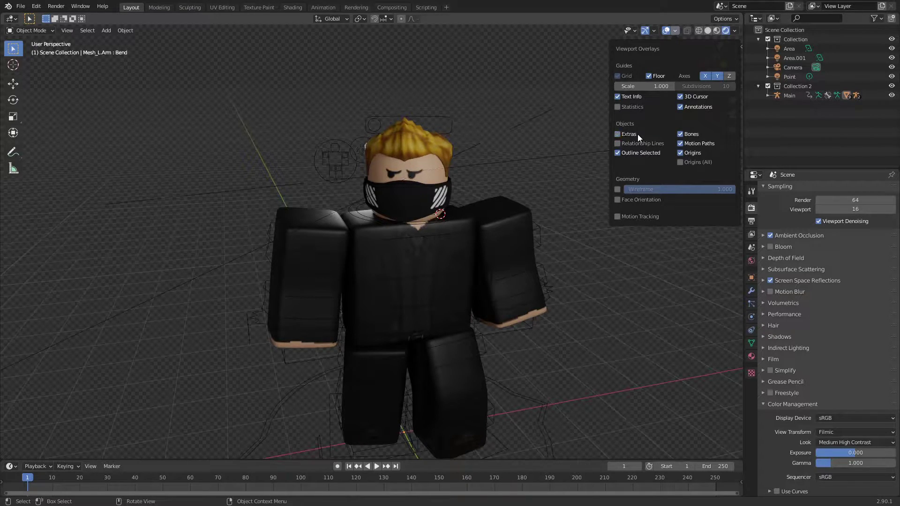
left_click(623, 134)
scroll(535, 120, "down", 7)
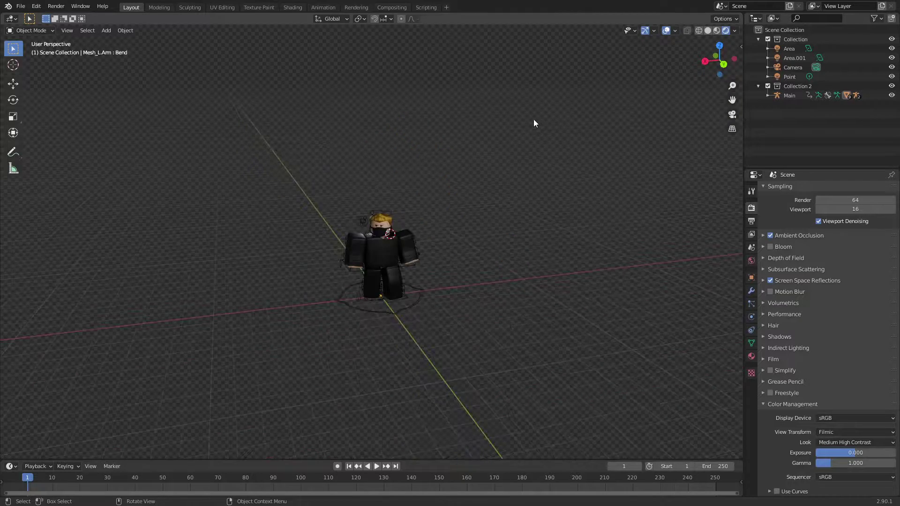
middle_click_drag(534, 120, 496, 112)
scroll(494, 115, "up", 6)
middle_click_drag(463, 269, 587, 278)
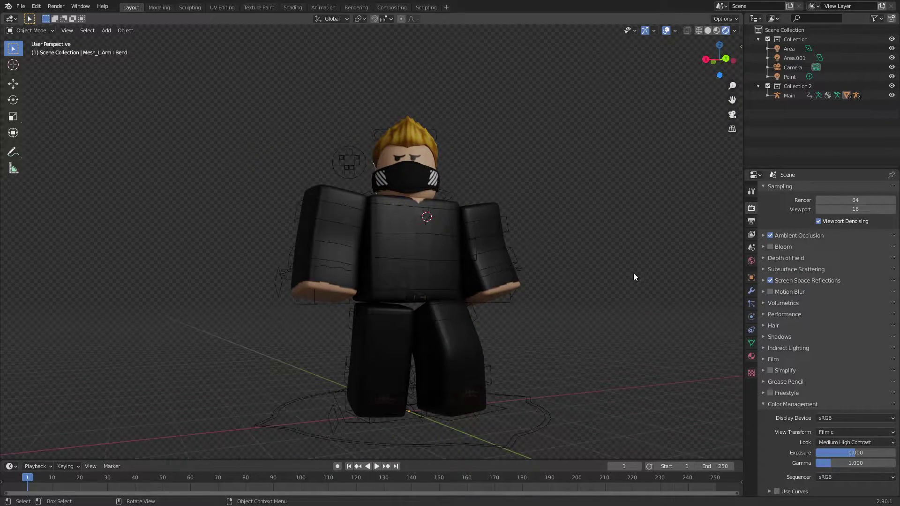
Snap the 3D cursor to the world origin
key("shift+s")
left_click(589, 286)
middle_click_drag(589, 285, 513, 305)
Hide the rig's base control shape around the feet and the InheritRotation control above the head
left_click(496, 422)
middle_click_drag(496, 422, 446, 338)
key("h")
scroll(510, 285, "up", 6)
scroll(446, 339, "down", 6)
left_click(342, 162)
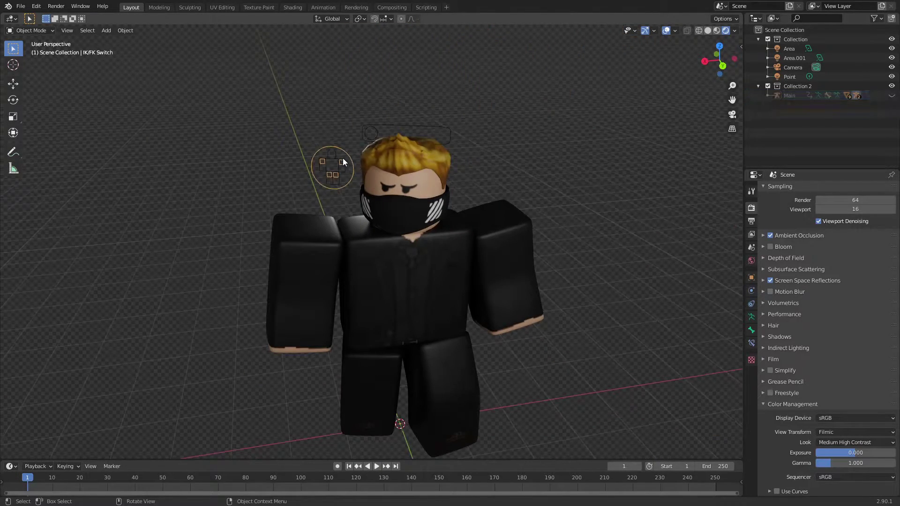
left_click(365, 136)
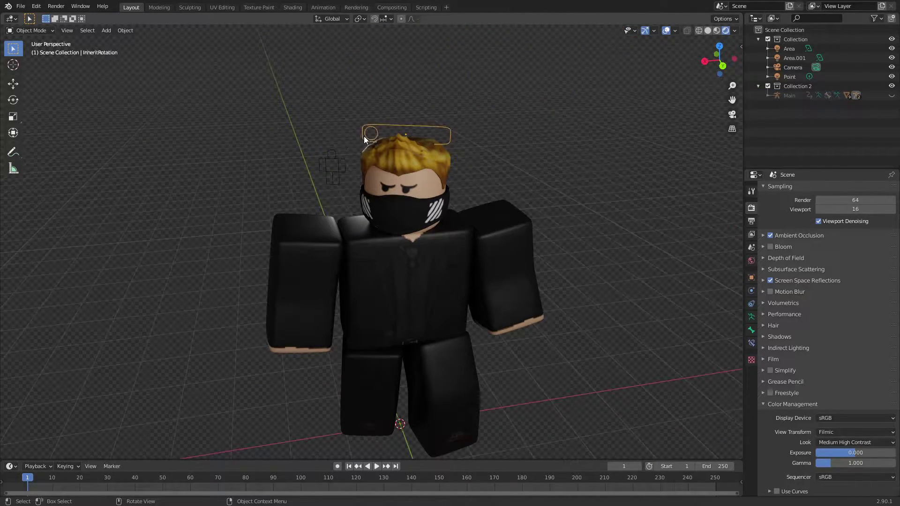
key("h")
Switch to the Shading workspace and select the character's torso mesh to show its material nodes
left_click(295, 7)
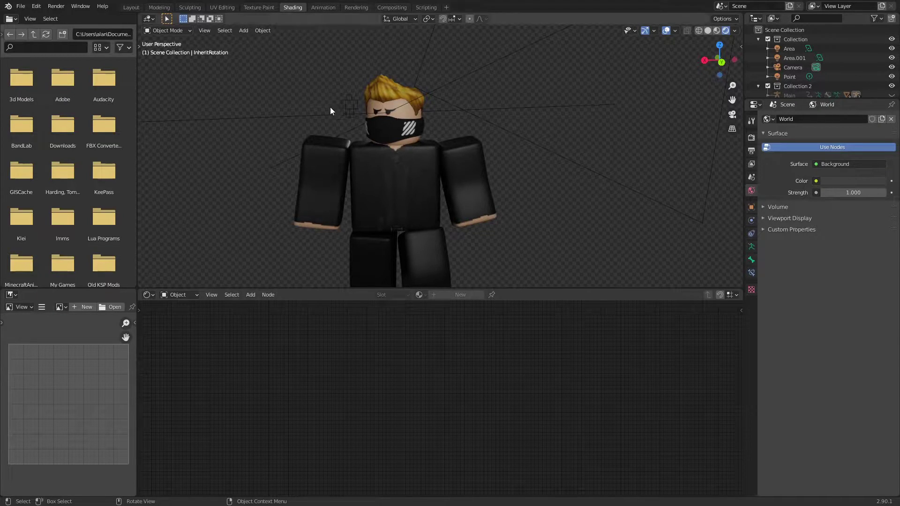
left_click(386, 175)
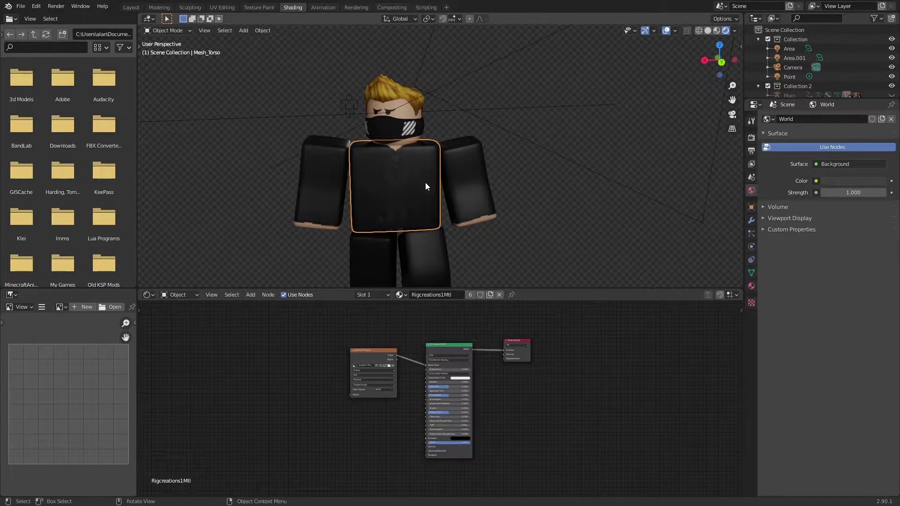
mouse_move(426, 182)
middle_mouse_down()
mouse_move(416, 183)
mouse_move(435, 184)
middle_mouse_up()
scroll(416, 184, "up", 2)
scroll(428, 184, "down", 1)
scroll(435, 187, "down", 1)
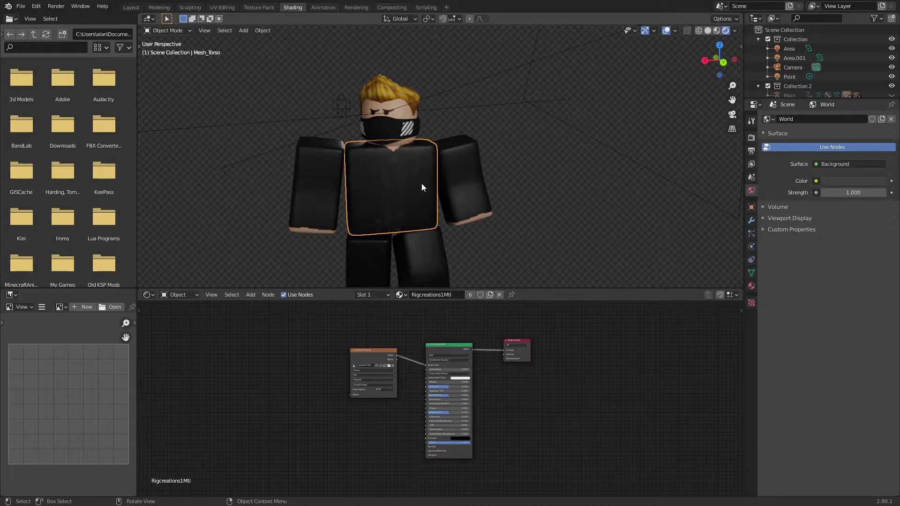
View the face mask's material nodes and return to the torso's material
left_click(399, 125)
scroll(456, 153, "up", 2)
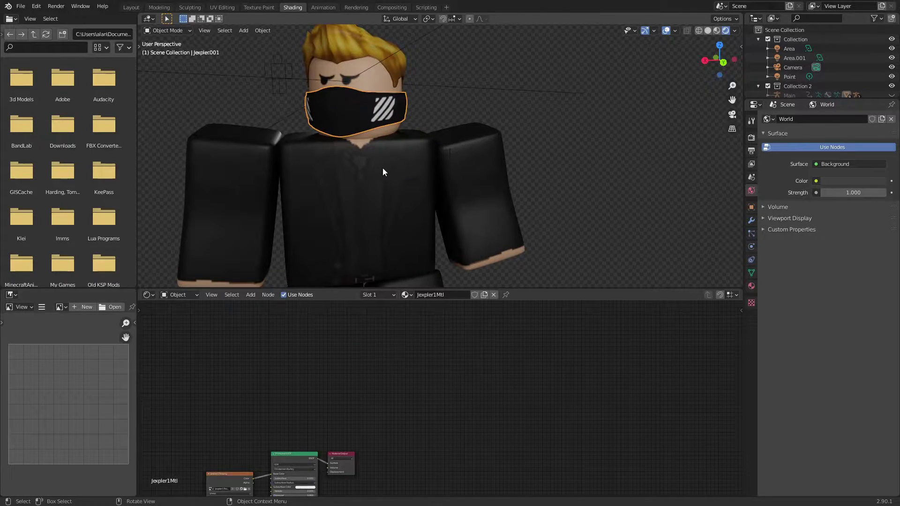
left_click(404, 172)
left_click(525, 166)
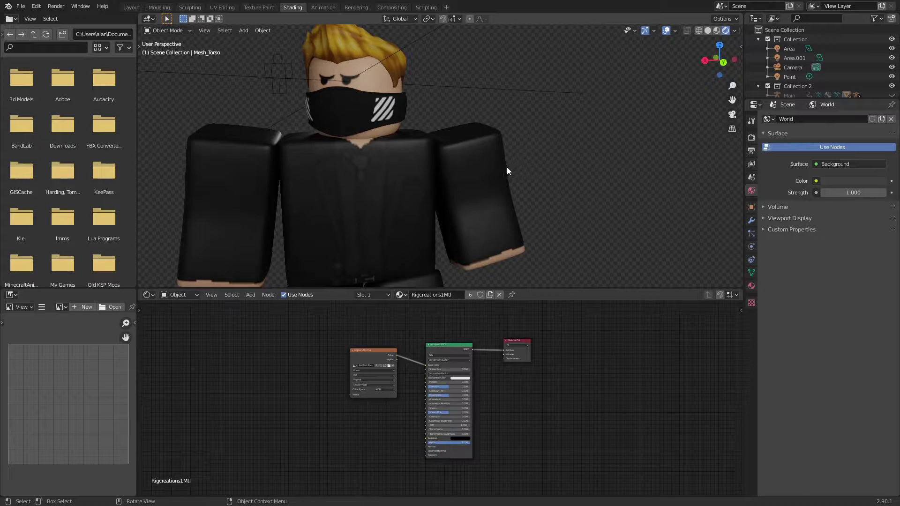
Move the torso material's image texture node farther away from the Principled BSDF node to make room between them
middle_click_drag(491, 168, 454, 153)
scroll(333, 359, "up", 4)
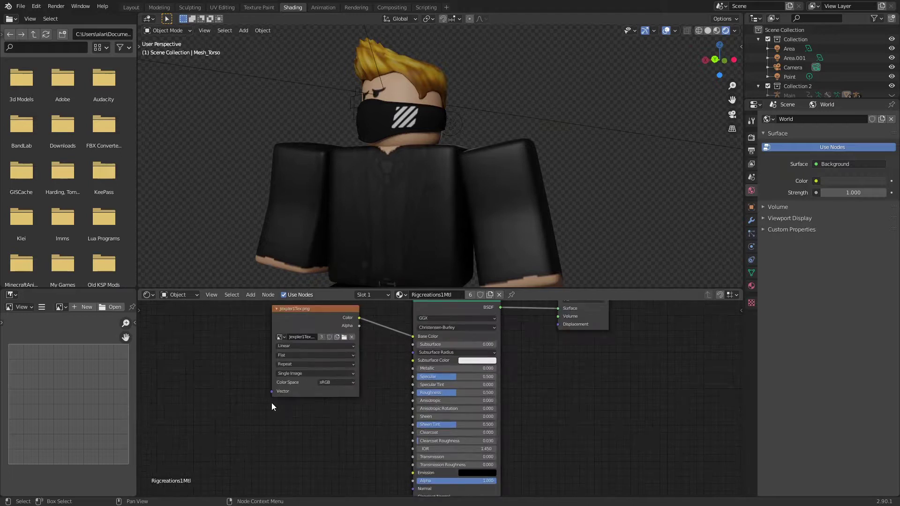
scroll(273, 405, "up", 2)
middle_click_drag(382, 423, 489, 457)
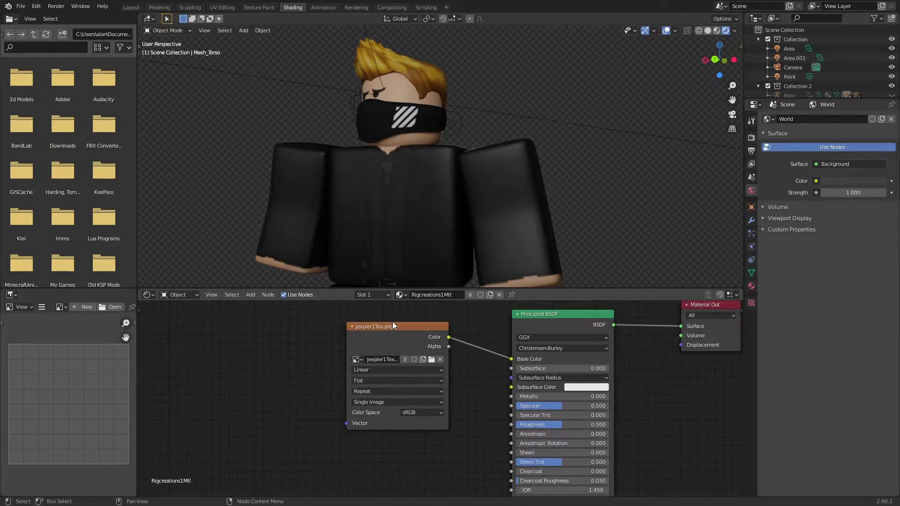
left_click_drag(392, 321, 272, 333)
middle_click_drag(378, 426, 385, 381)
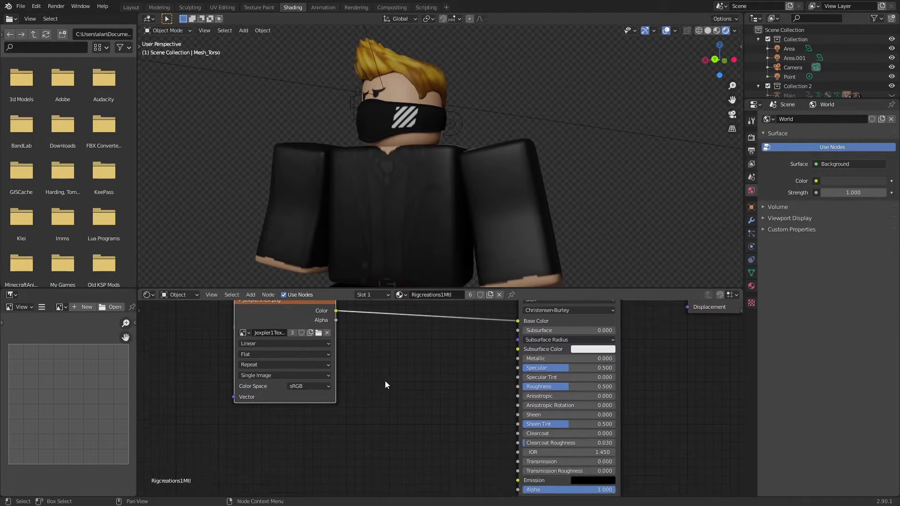
Examine the lower inputs of the Principled BSDF node, including its Normal socket
scroll(384, 381, "down", 1)
middle_click_drag(437, 423, 447, 422)
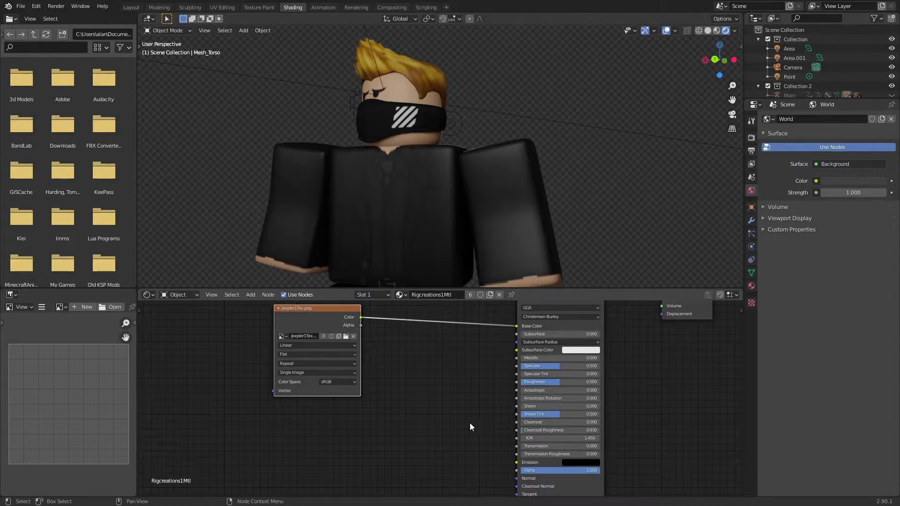
middle_click_drag(481, 366, 440, 360)
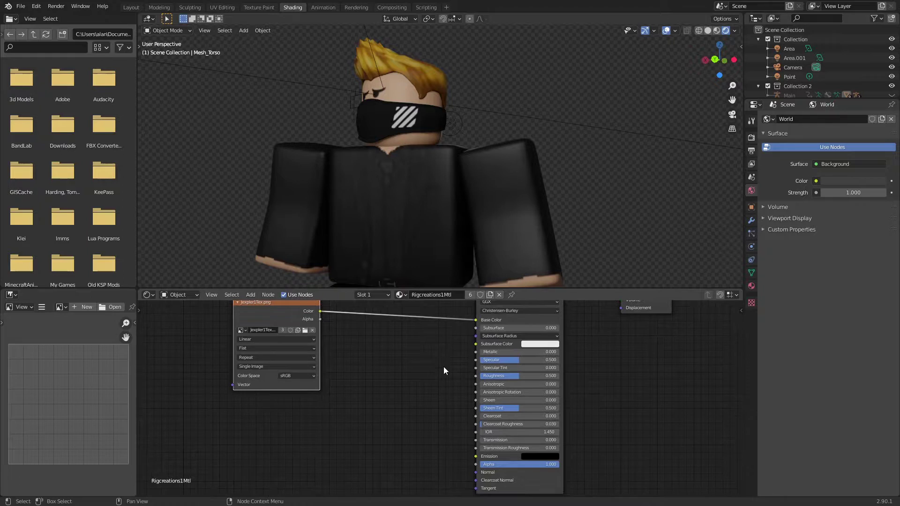
middle_click_drag(454, 421, 429, 384)
scroll(417, 407, "up", 3)
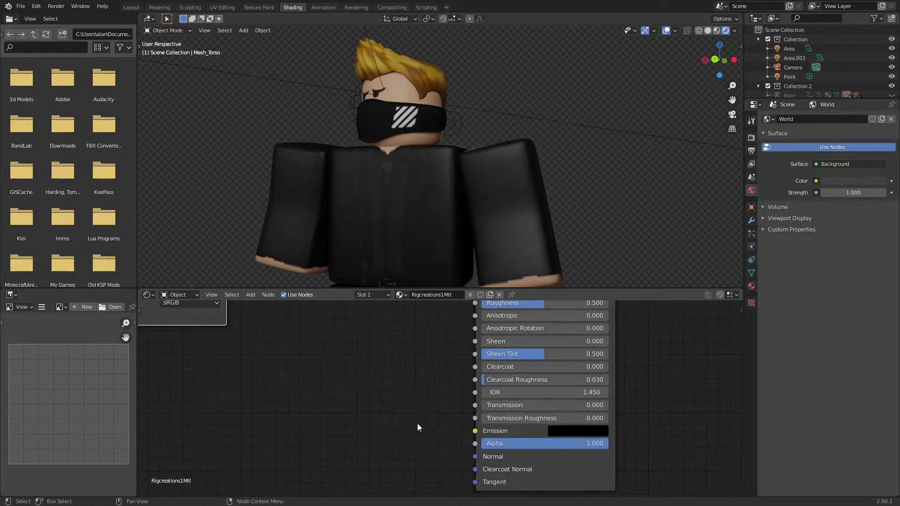
middle_click_drag(417, 435, 411, 437)
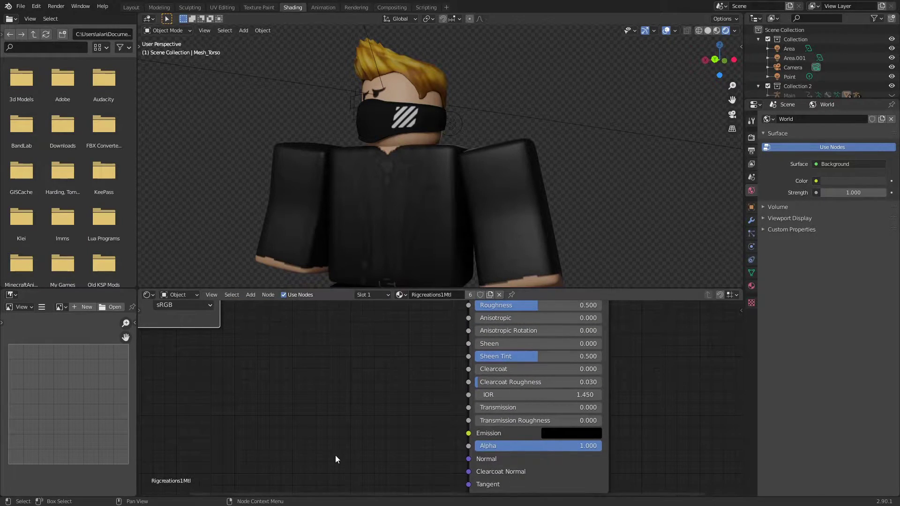
mouse_move(469, 459)
left_mouse_down()
mouse_move(449, 457)
mouse_move(456, 457)
left_mouse_up()
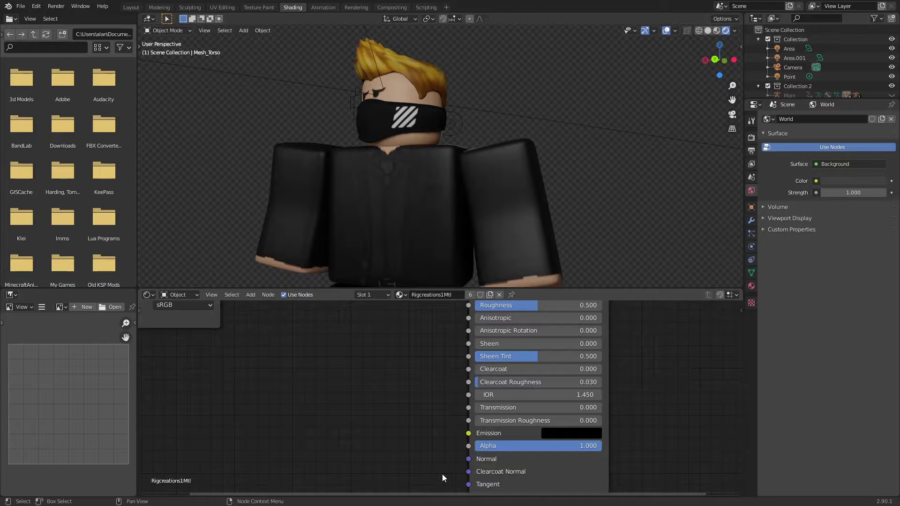
middle_click_drag(440, 455, 434, 434)
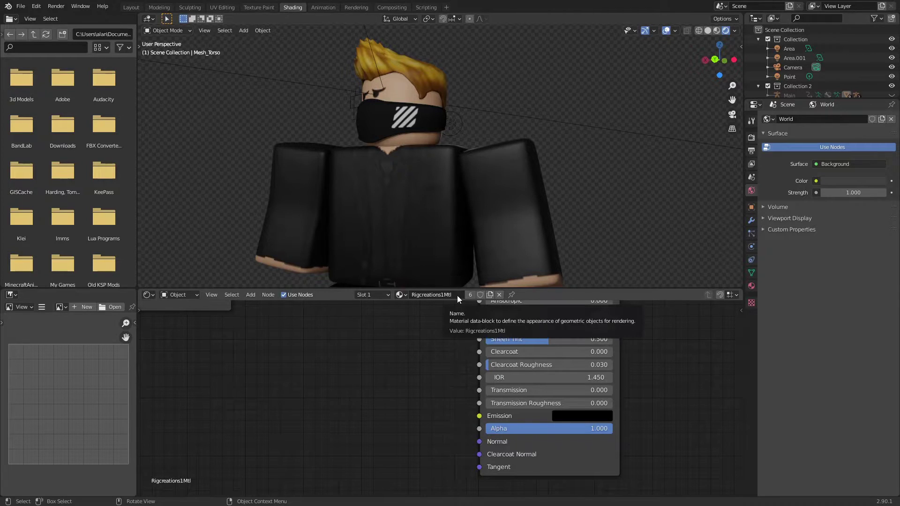
Add a Bump node between the image texture and the Principled BSDF in the torso material
scroll(469, 406, "down", 2)
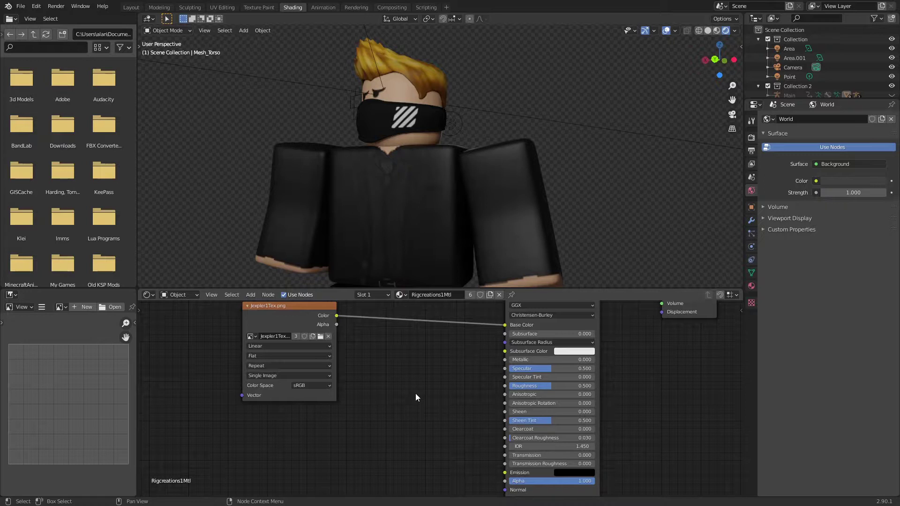
key("shift+a")
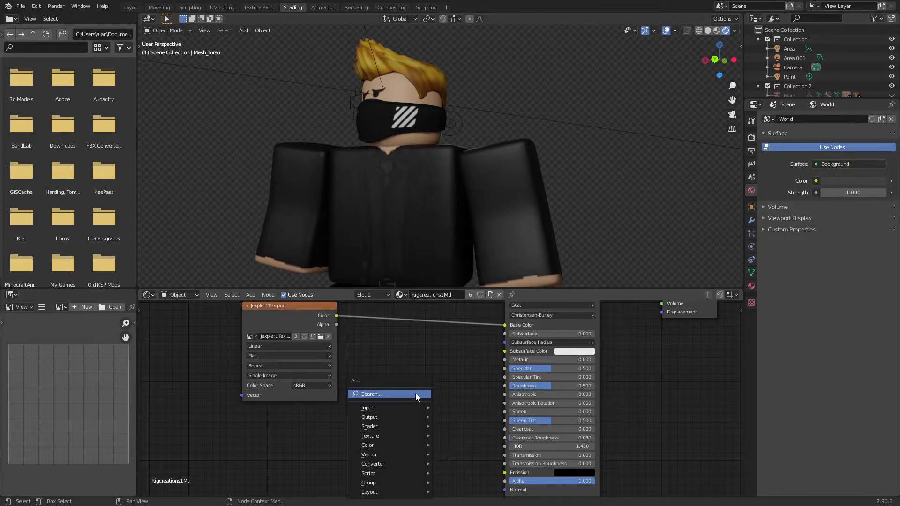
left_click(415, 395)
type("bu")
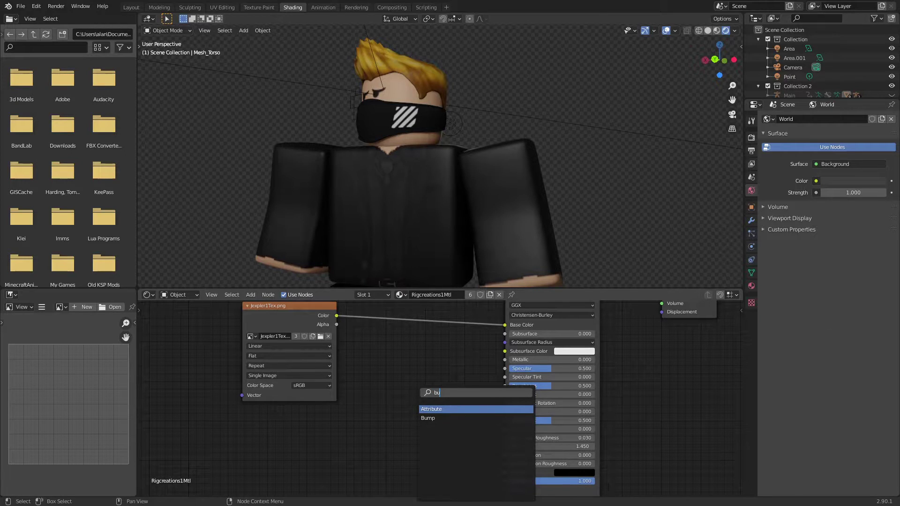
left_click(450, 418)
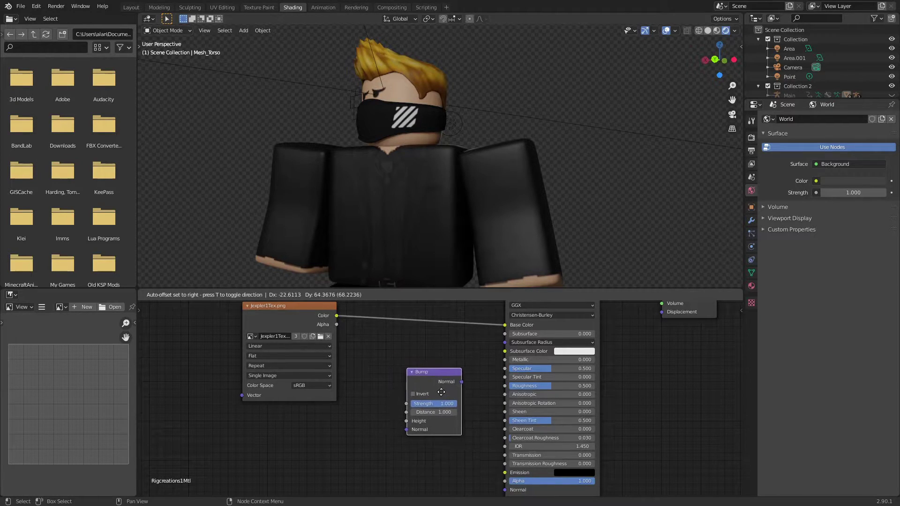
left_click(422, 375)
Connect the image texture's Color to the Bump node's Height and the Bump's Normal to the Principled BSDF's Normal
left_click_drag(336, 315, 407, 421)
middle_click_drag(468, 454, 416, 414)
left_click_drag(411, 343, 455, 450)
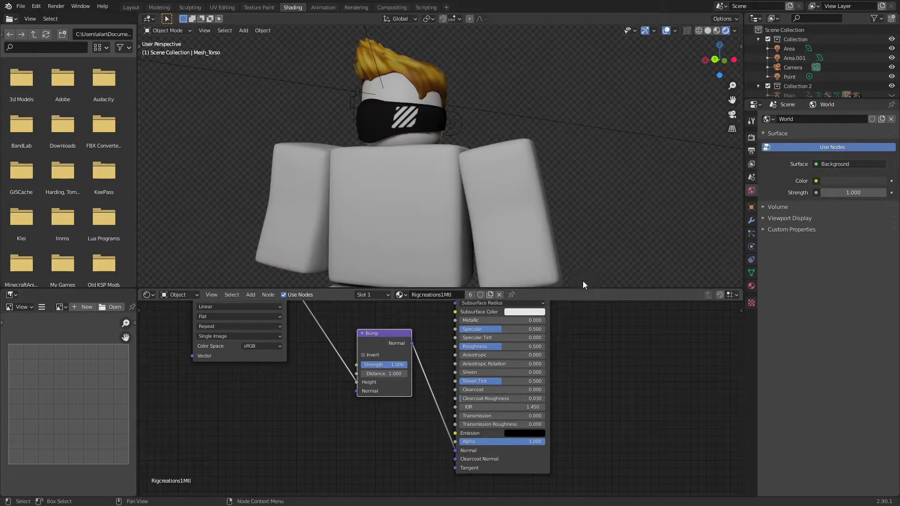
Try the Invert option on the Bump node and switch it back off
middle_click_drag(618, 218, 551, 193)
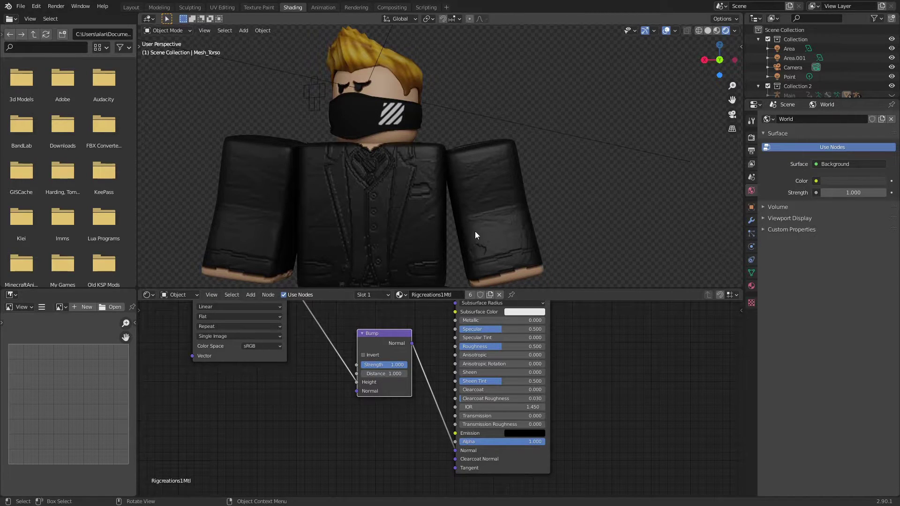
scroll(399, 436, "up", 3)
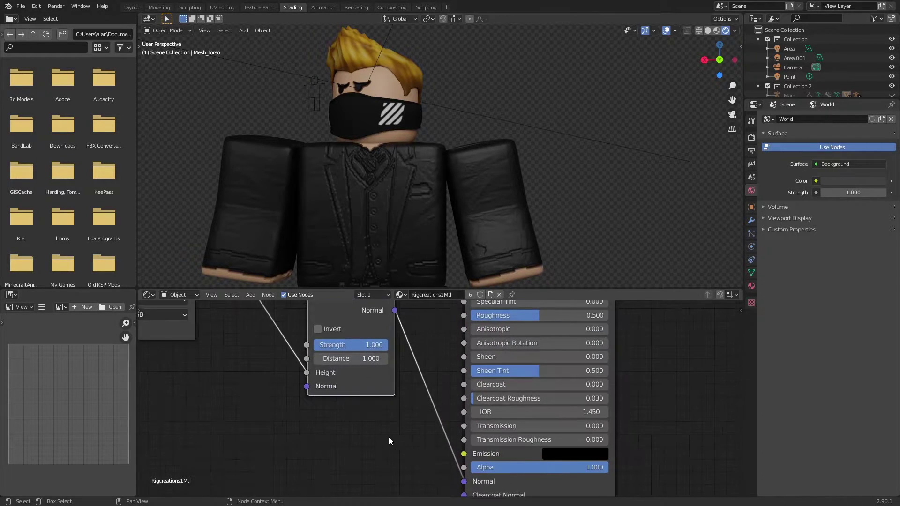
middle_click_drag(414, 471, 454, 463)
middle_click_drag(450, 185, 471, 178)
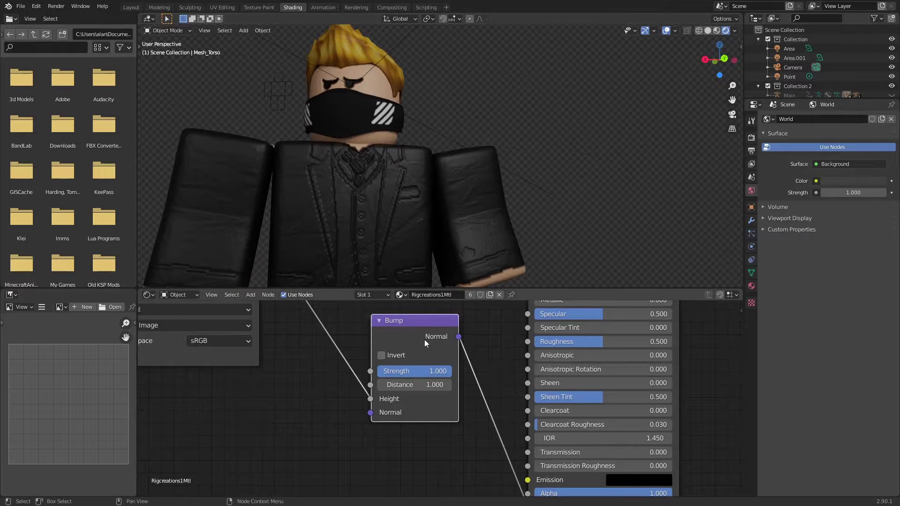
left_click(382, 358)
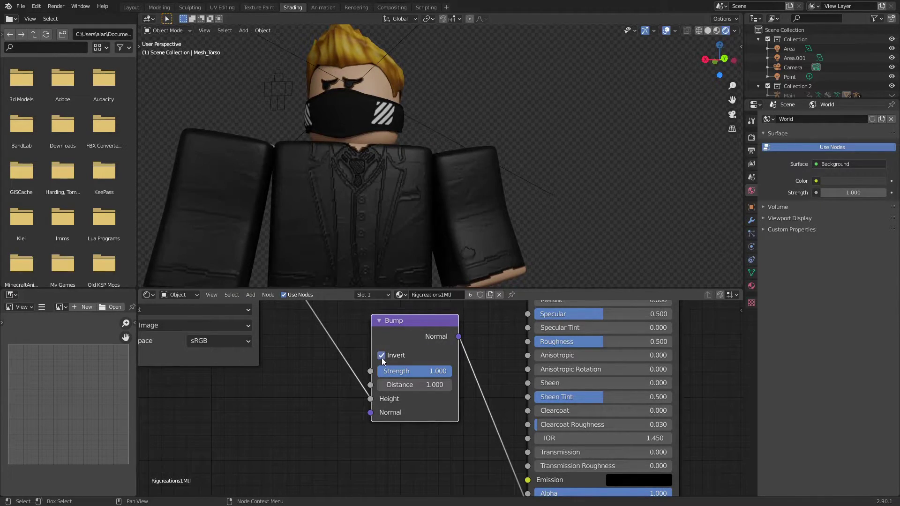
left_click(381, 356)
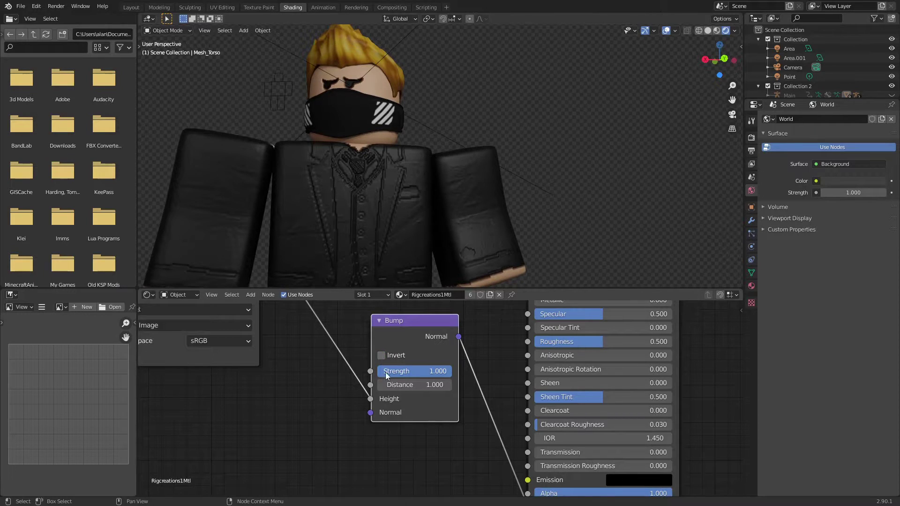
Try Distance values of 6, 0.6 and 0.1 on the Bump node and compare the relief on the clothing
mouse_move(420, 378)
left_mouse_down()
mouse_move(454, 378)
mouse_move(416, 385)
left_mouse_up()
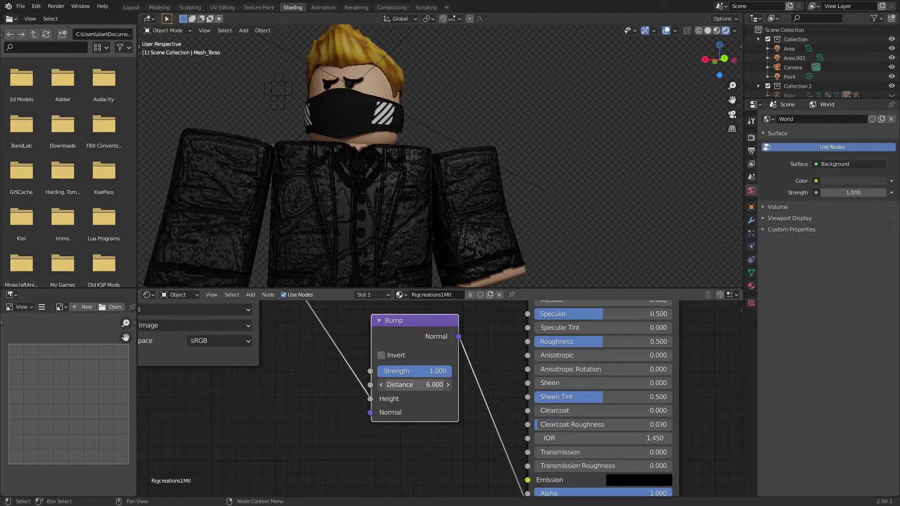
left_click(416, 384)
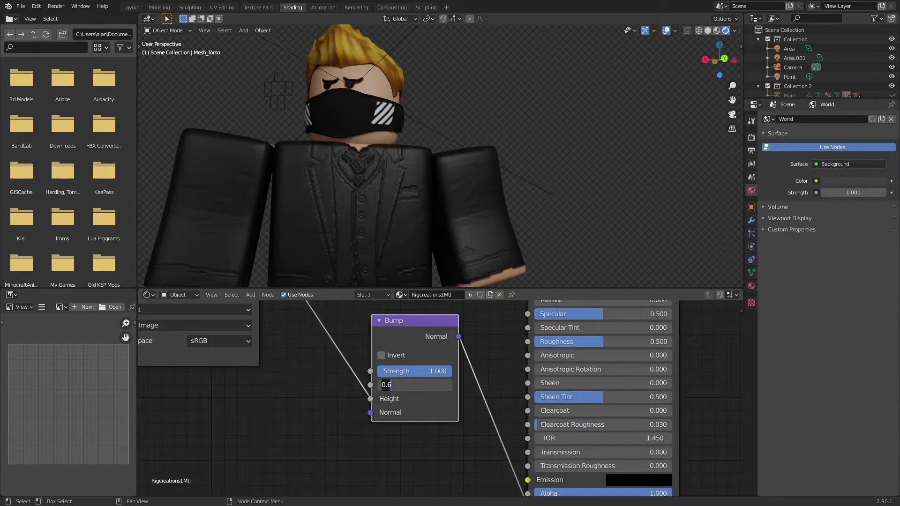
type("0.1")
key("Return")
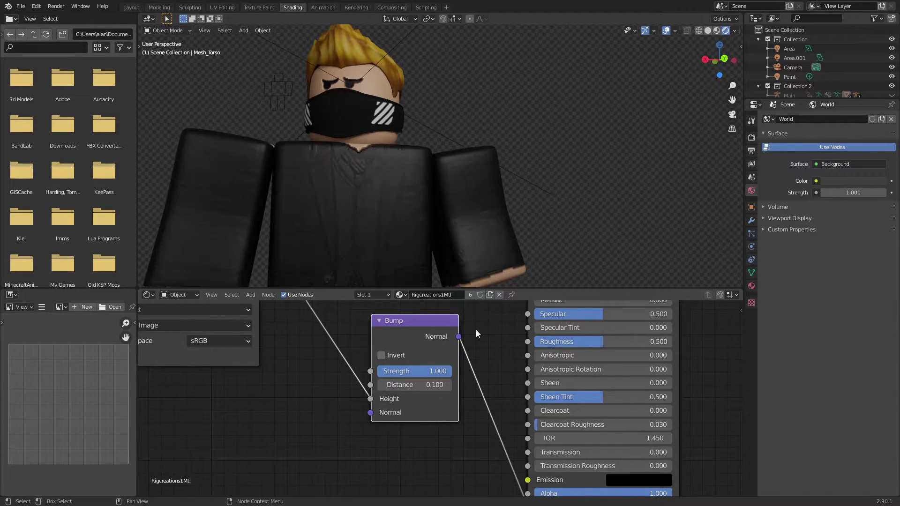
scroll(317, 204, "up", 4)
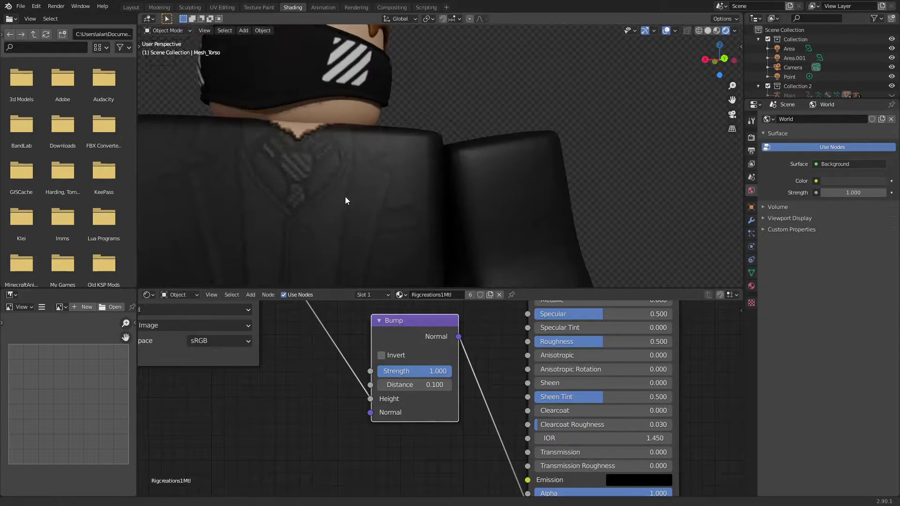
Try a Distance of 0.8 on the Bump node and settle on 0.2 for a subtler relief
mouse_move(417, 385)
left_mouse_down()
mouse_move(436, 385)
mouse_move(413, 385)
left_mouse_up()
left_click(440, 384)
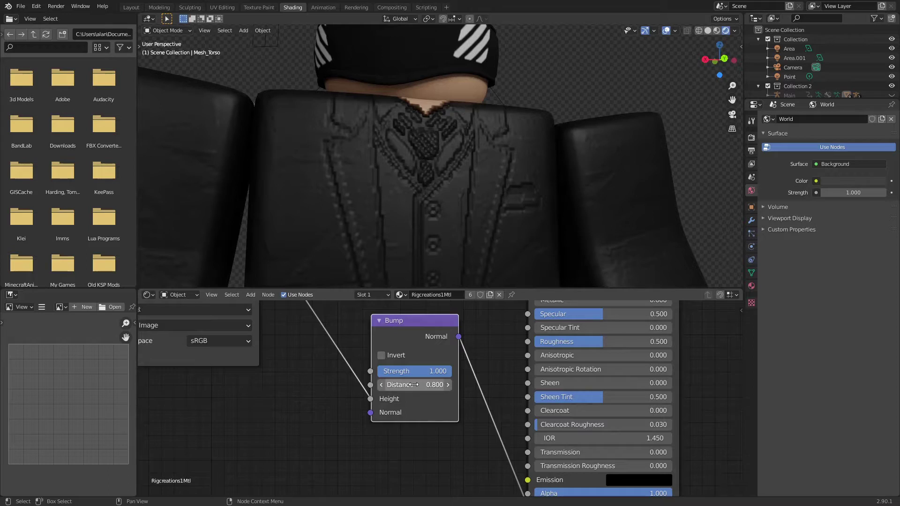
type("0.8")
key("Return")
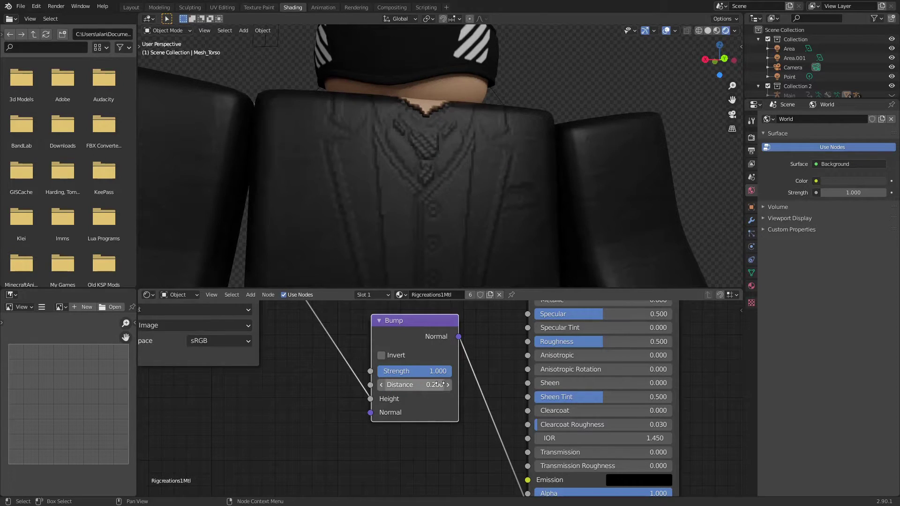
scroll(576, 226, "down", 4)
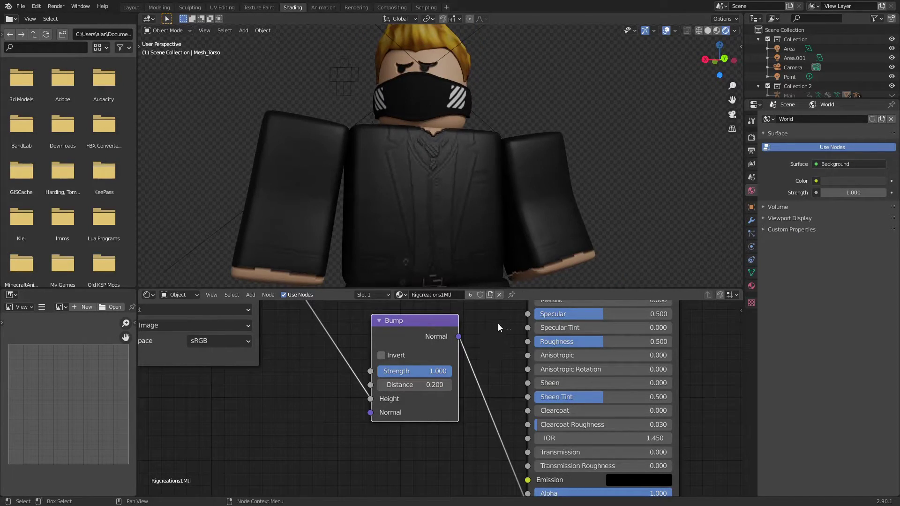
scroll(478, 370, "up", 1)
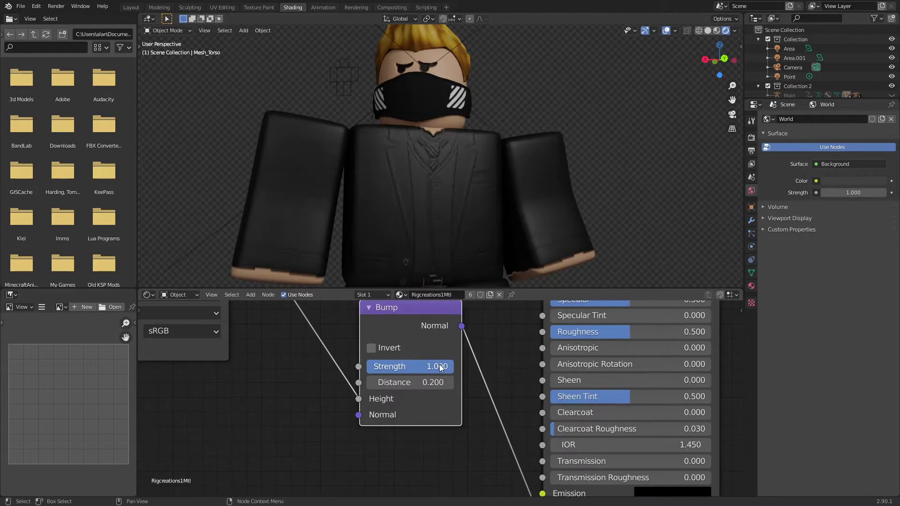
Move the Bump node lower and away from the image texture to free space between the two nodes
mouse_move(440, 364)
left_mouse_down()
mouse_move(367, 366)
mouse_move(454, 367)
left_mouse_up()
middle_click_drag(523, 360, 517, 409)
left_click_drag(418, 385, 439, 412)
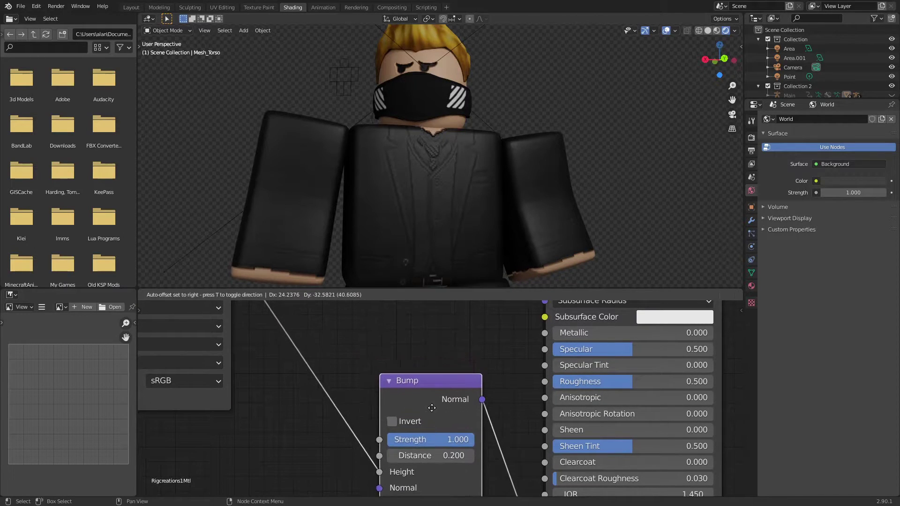
scroll(439, 340, "down", 2)
middle_click_drag(440, 382, 517, 425)
left_click_drag(298, 345, 242, 346)
Insert a ColorRamp node between the image texture's Color and the Bump node's Height
left_click(358, 332)
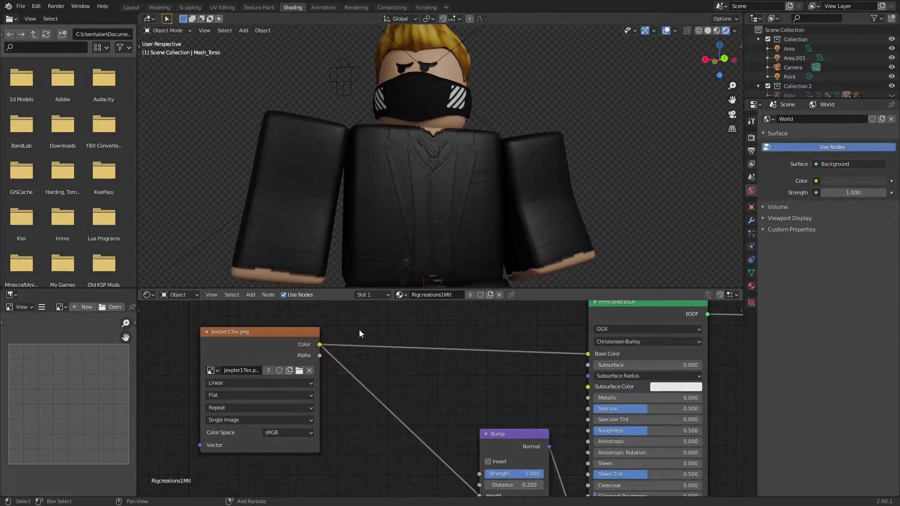
key("shift+a")
left_click(359, 330)
type("col")
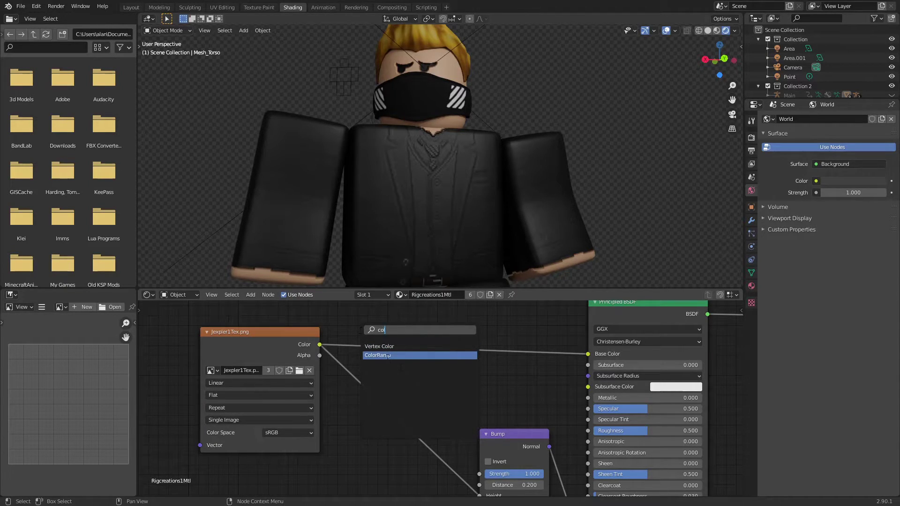
left_click(378, 356)
left_click(378, 383)
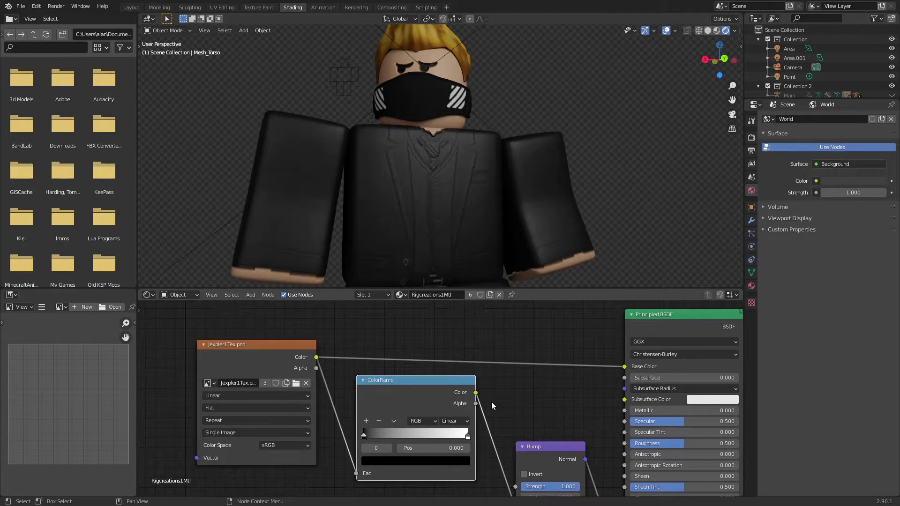
middle_click_drag(491, 401, 488, 385)
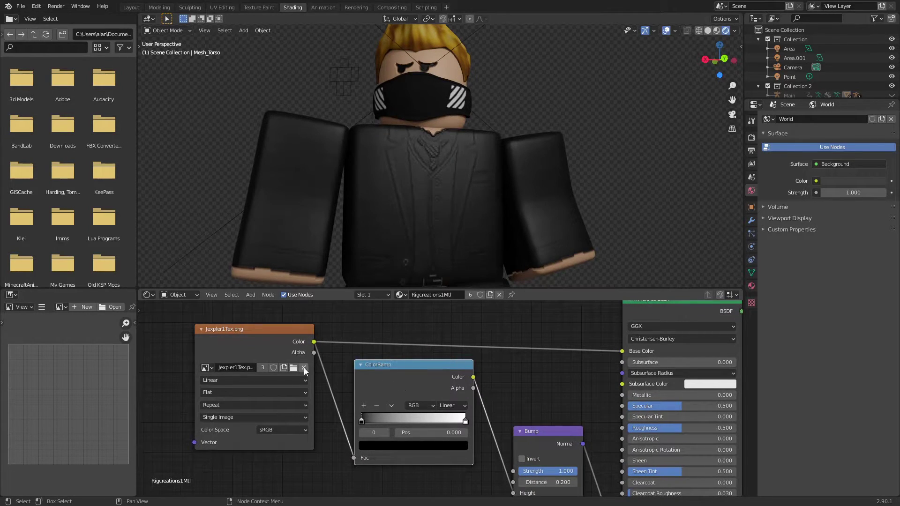
Preview the ColorRamp's output on the character and try shifting its black and white stops
left_click(397, 380, "ctrl+shift")
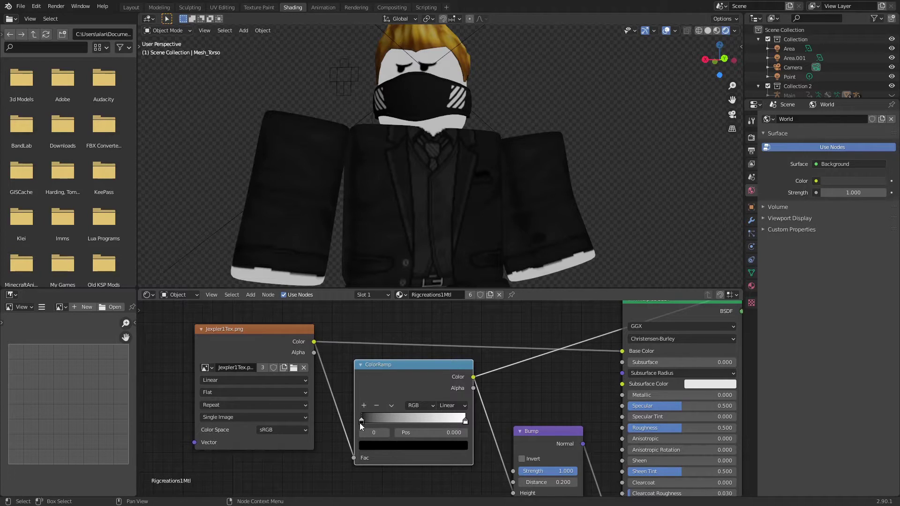
key("g")
left_click(339, 427)
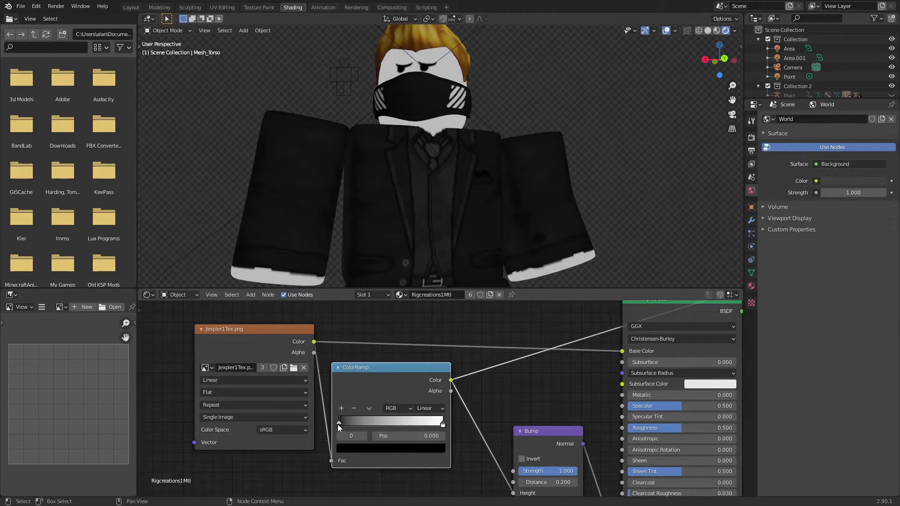
left_click_drag(338, 425, 311, 432)
left_click_drag(446, 426, 493, 429)
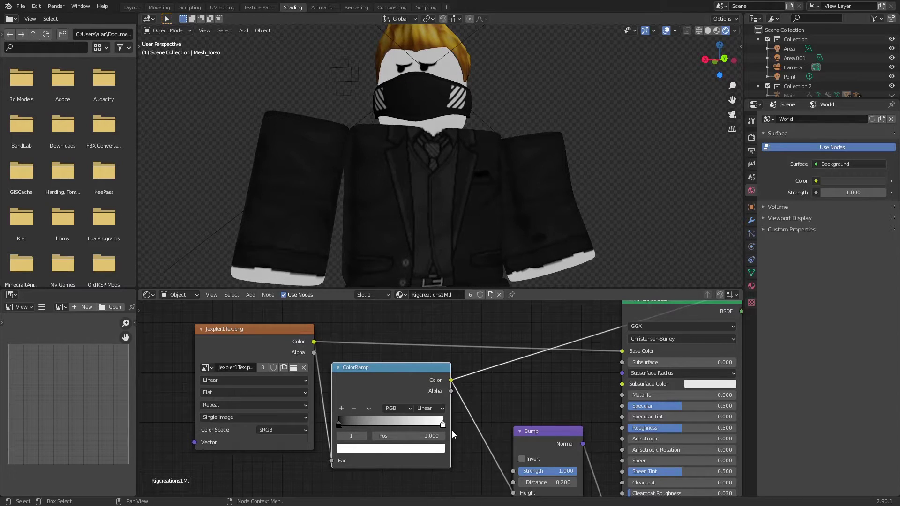
Try Constant interpolation on the ColorRamp and switch it back to Linear
left_click(441, 408)
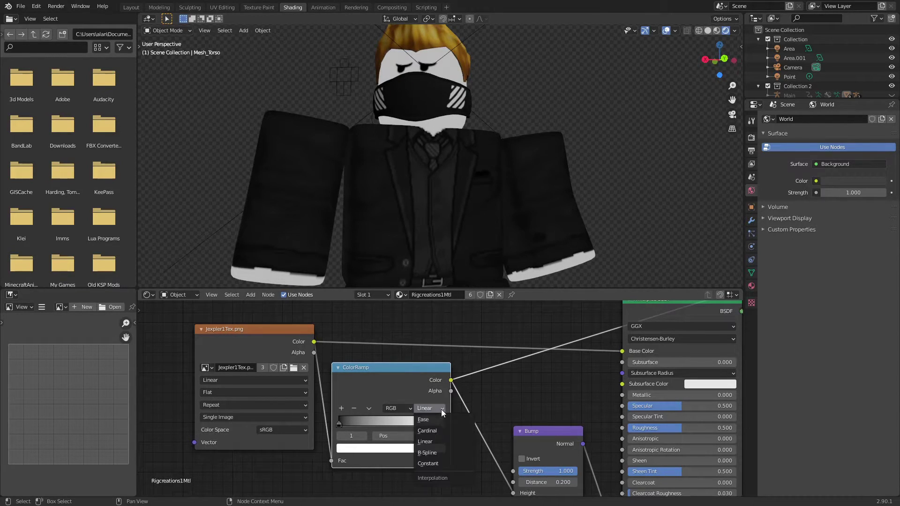
left_click(445, 462)
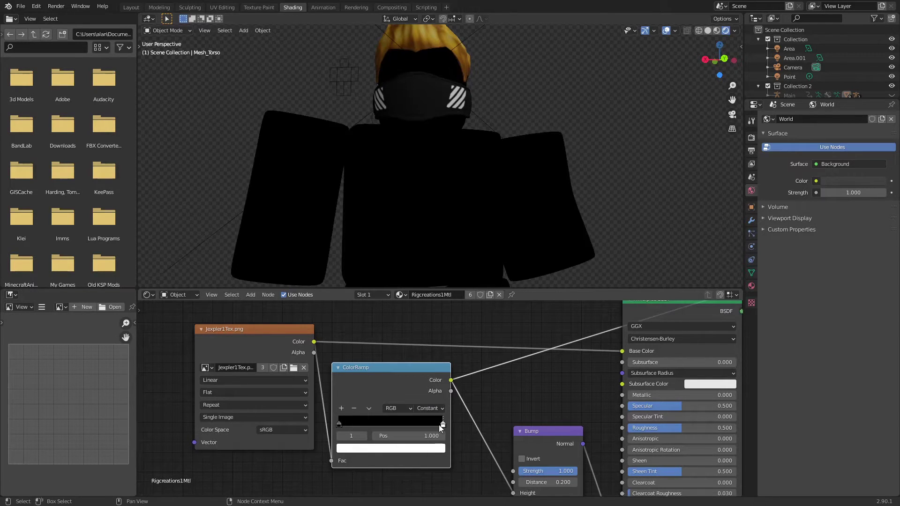
mouse_move(440, 427)
left_mouse_down()
mouse_move(346, 428)
mouse_move(425, 437)
mouse_move(443, 418)
left_mouse_up()
left_click(434, 408)
left_click(446, 442)
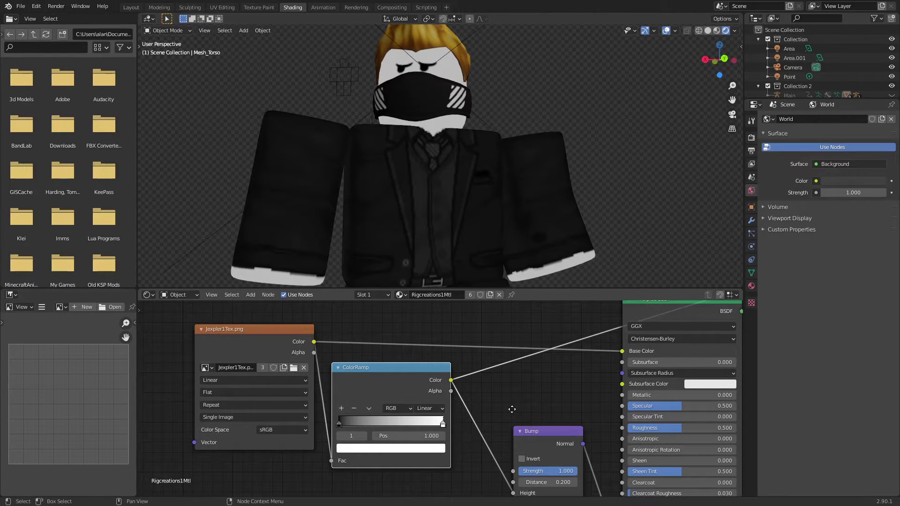
Try sliding the ColorRamp's stops inward to darken the preview, and return the black stop to position 0
mouse_move(512, 410)
middle_mouse_down()
mouse_move(458, 453)
mouse_move(517, 423)
middle_mouse_up()
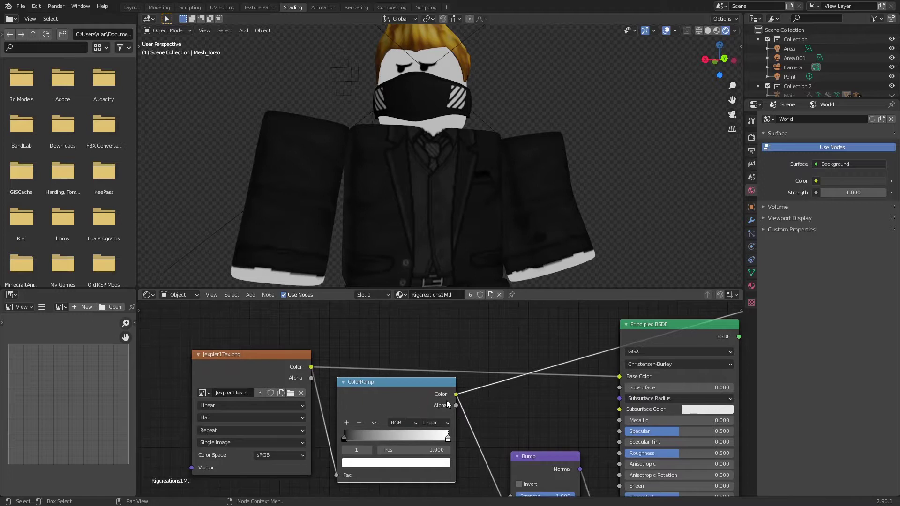
middle_click_drag(446, 401, 450, 386)
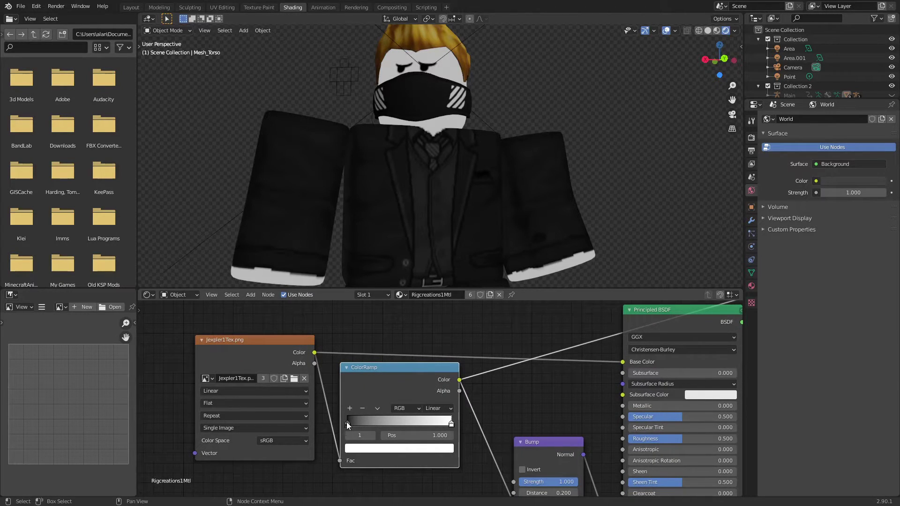
left_click_drag(347, 422, 391, 424)
left_click_drag(452, 423, 522, 431)
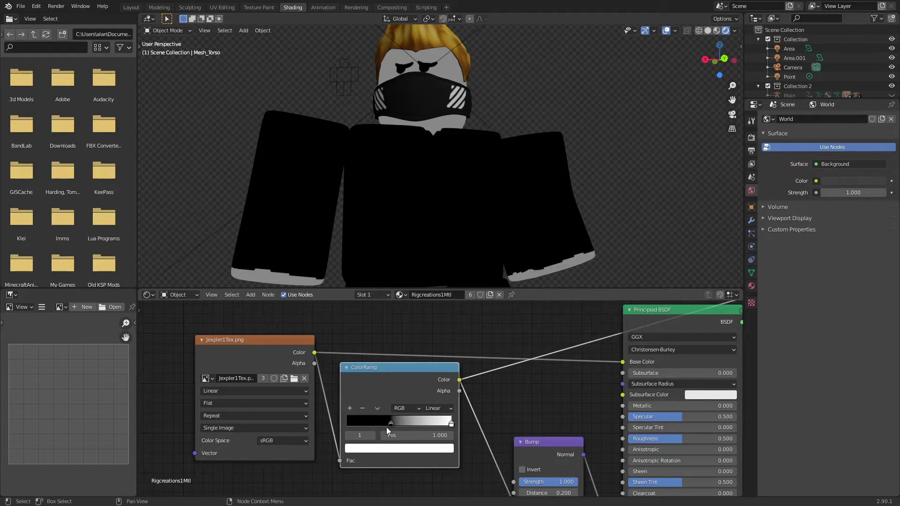
key("g")
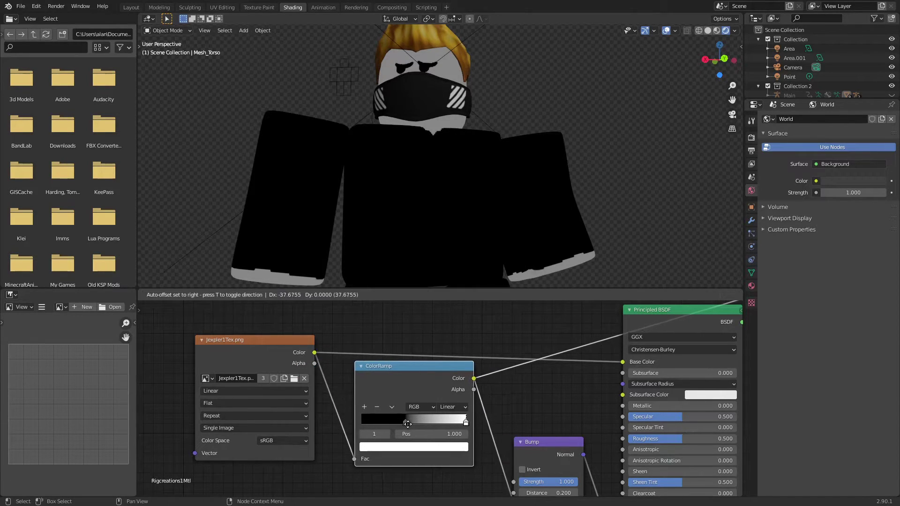
left_click(409, 423)
left_click_drag(405, 422, 294, 441)
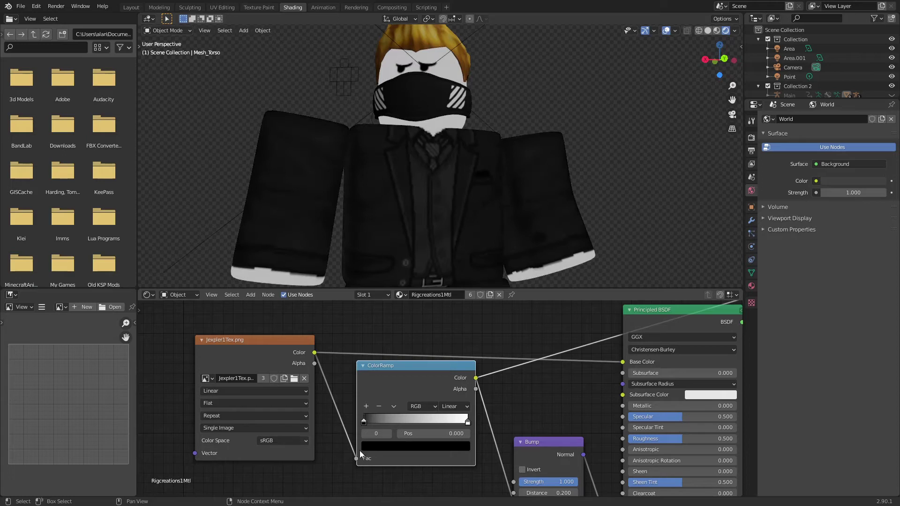
Switch the preview back to the Principled BSDF and inspect the jacket's relief up close
left_click(647, 331, "ctrl+shift")
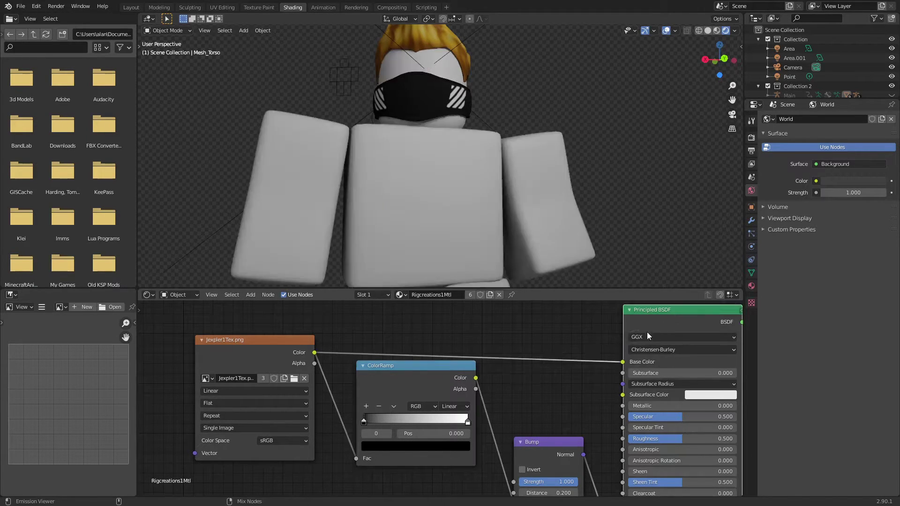
mouse_move(566, 359)
middle_mouse_down()
mouse_move(314, 403)
mouse_move(338, 408)
mouse_move(485, 376)
middle_mouse_up()
scroll(496, 227, "up", 3)
scroll(477, 232, "up", 4)
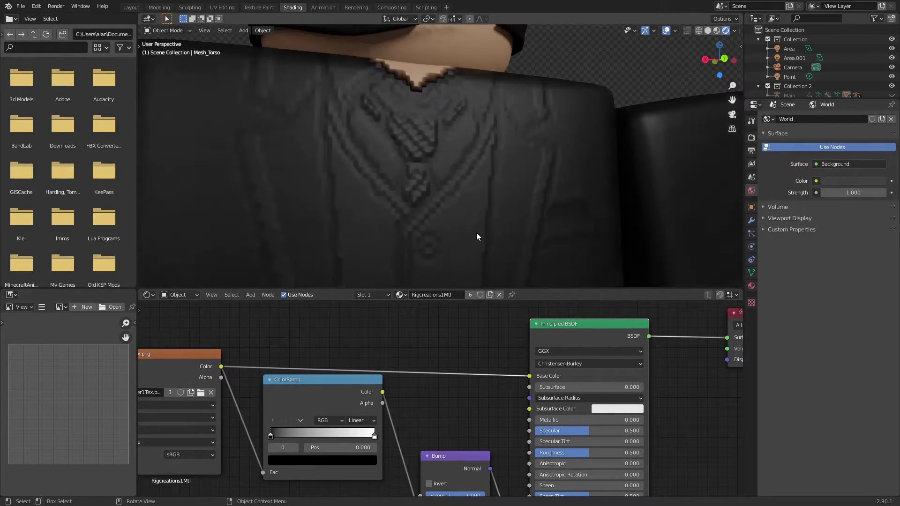
middle_click_drag(476, 232, 527, 213, "shift")
scroll(405, 414, "up", 7)
Try shifting the ColorRamp's stops, leaving the white stop at position 0.909, and check the jacket's relief
middle_click_drag(403, 415, 603, 379)
scroll(603, 379, "up", 2)
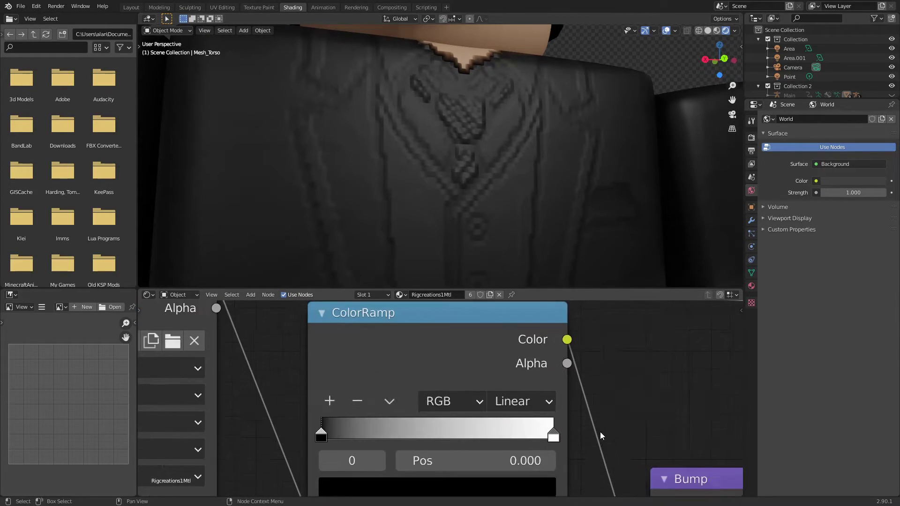
middle_click_drag(395, 470, 404, 367)
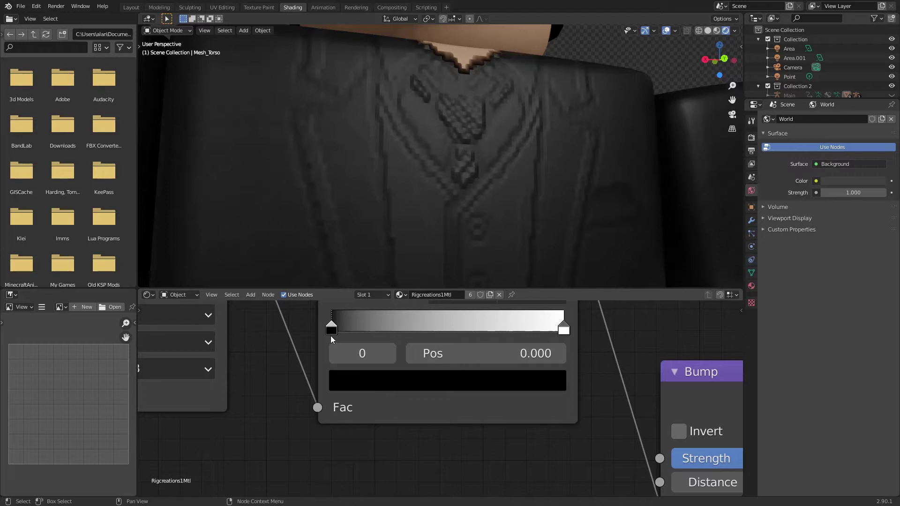
mouse_move(330, 334)
left_mouse_down()
mouse_move(353, 328)
mouse_move(328, 324)
mouse_move(340, 319)
mouse_move(322, 323)
left_mouse_up()
middle_click_drag(617, 398, 617, 445)
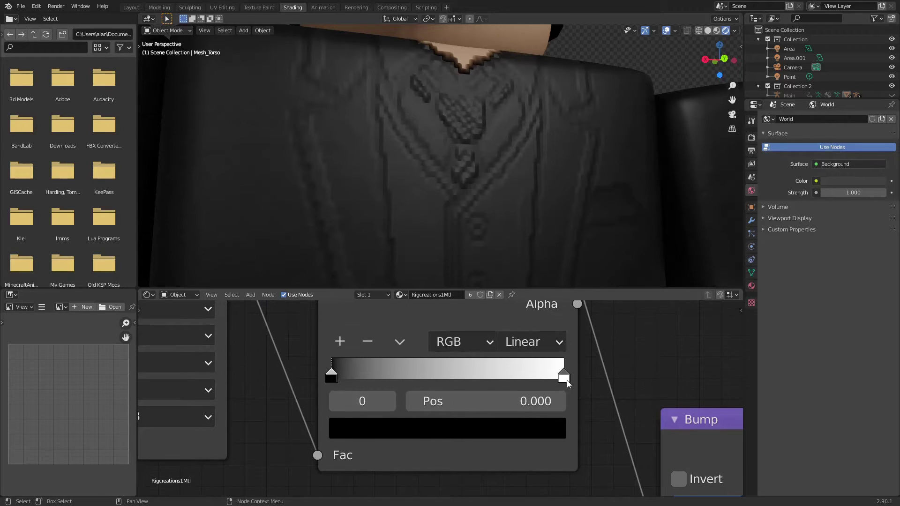
left_click_drag(568, 377, 625, 405)
left_click(584, 403)
scroll(516, 153, "down", 3)
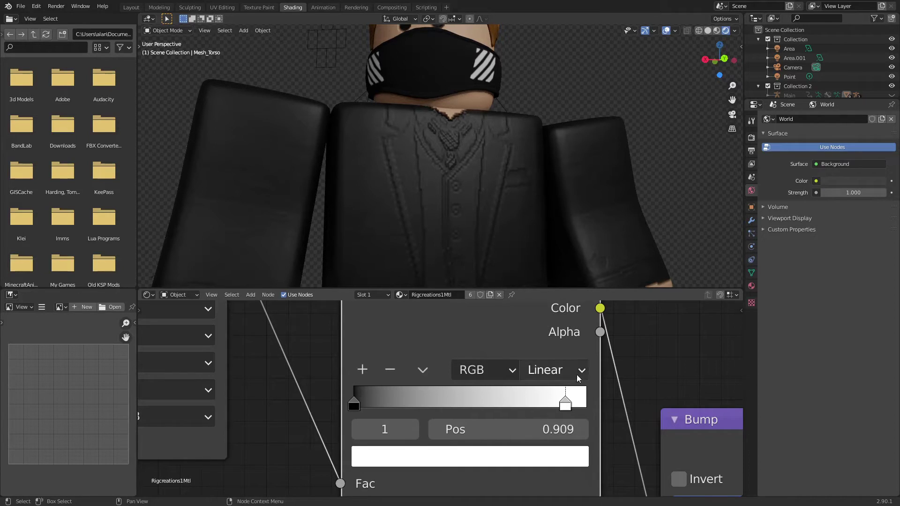
Delete the ColorRamp node and connect the image texture's Color directly to the Bump node's Height
scroll(628, 374, "down", 2)
scroll(628, 374, "down", 2)
key("x")
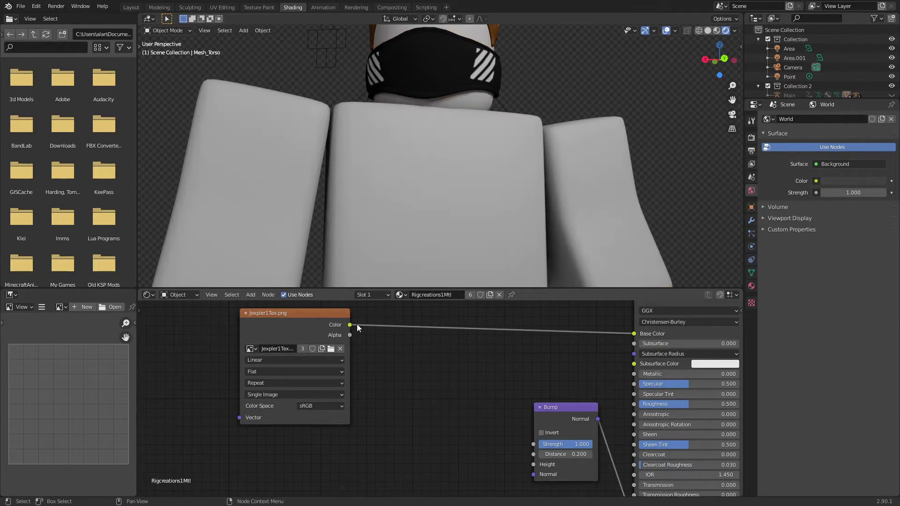
left_click_drag(349, 325, 534, 464)
scroll(520, 395, "down", 1)
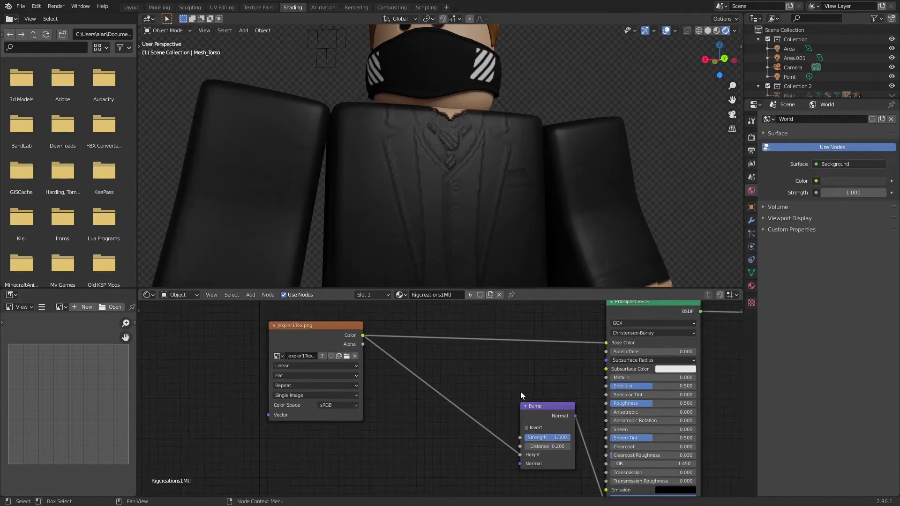
middle_click_drag(531, 343, 500, 342)
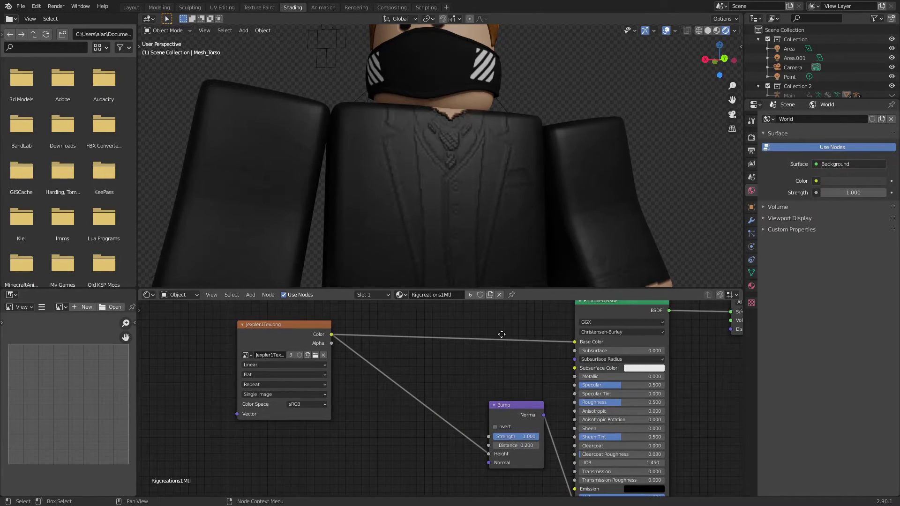
Select the character's head mesh and show its face up close
scroll(512, 319, "up", 2)
scroll(601, 153, "down", 5)
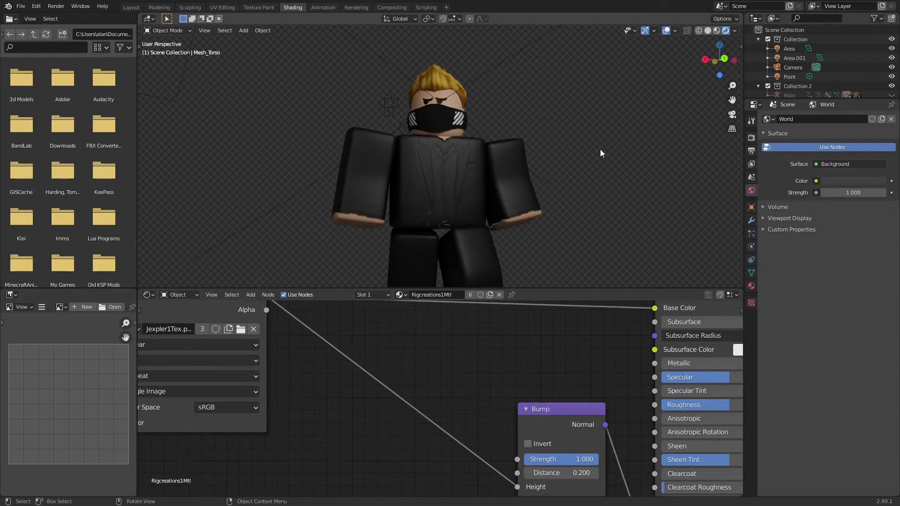
middle_click_drag(600, 150, 596, 151)
scroll(596, 151, "up", 3)
middle_click_drag(486, 66, 378, 82, "shift")
scroll(488, 131, "up", 5)
left_click(378, 82)
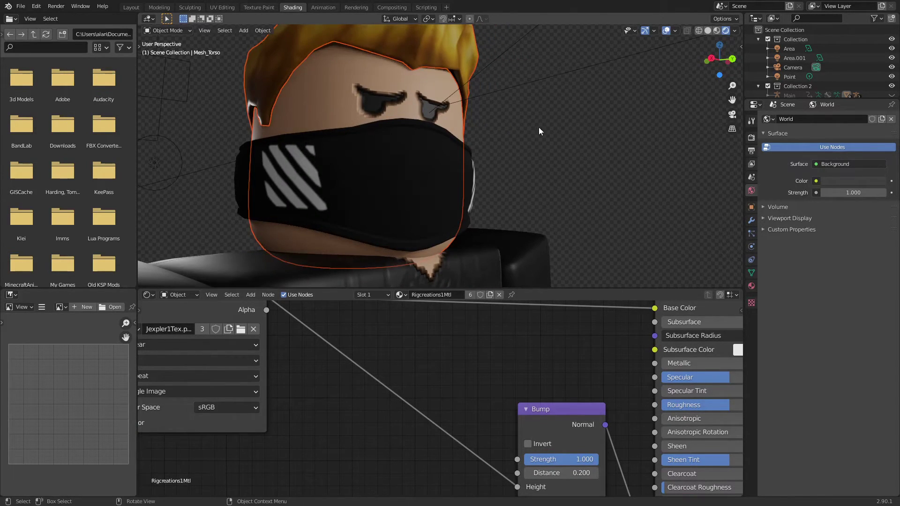
Select the character's face mask and show its material's shader nodes
left_click(551, 185)
middle_click_drag(551, 185, 377, 181)
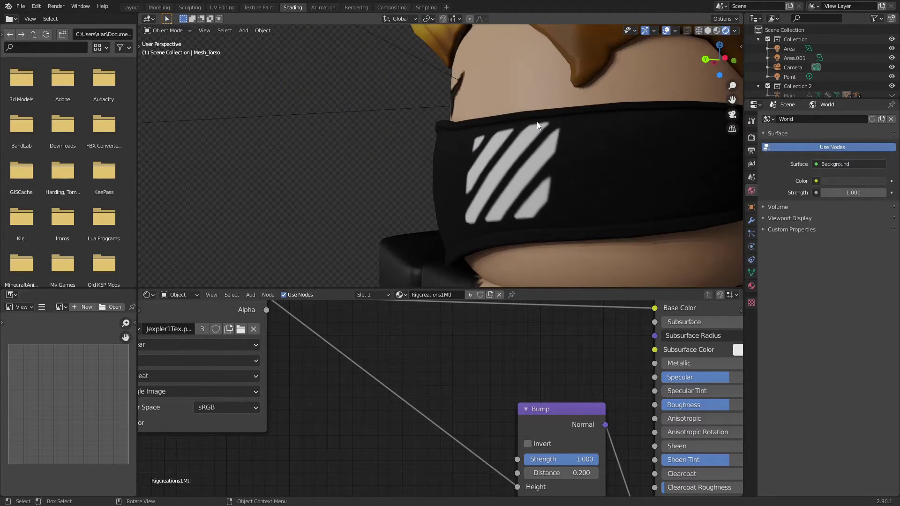
left_click(537, 124)
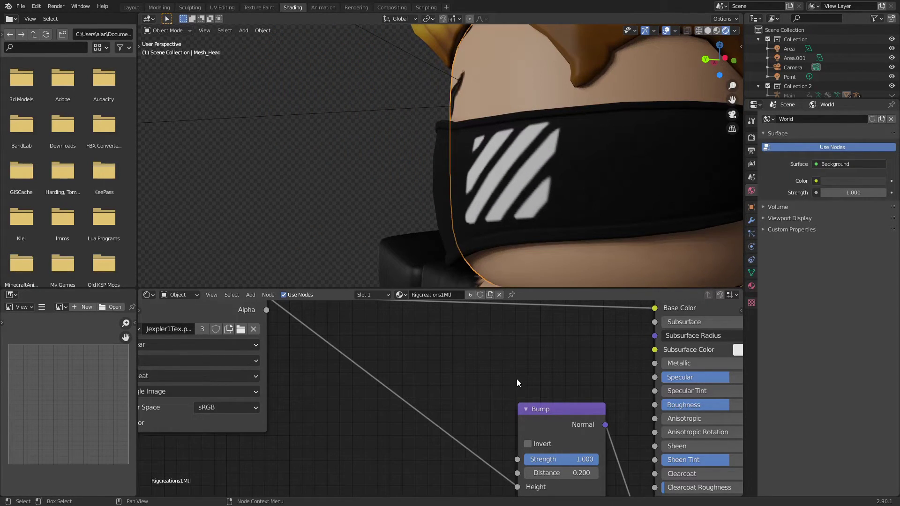
middle_click_drag(517, 380, 465, 356)
mouse_move(470, 180)
middle_mouse_down()
mouse_move(582, 189)
mouse_move(471, 183)
middle_mouse_up()
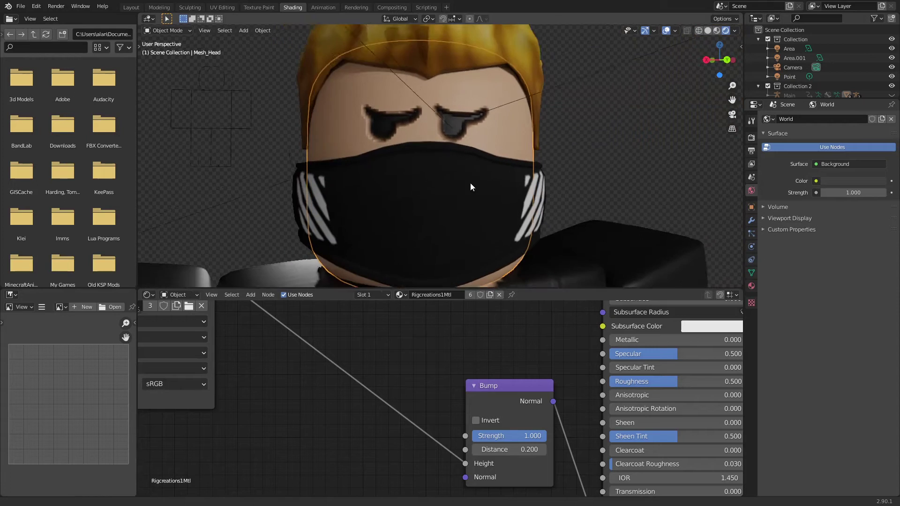
left_click(412, 195)
middle_click_drag(598, 216, 558, 212)
scroll(558, 213, "up", 3)
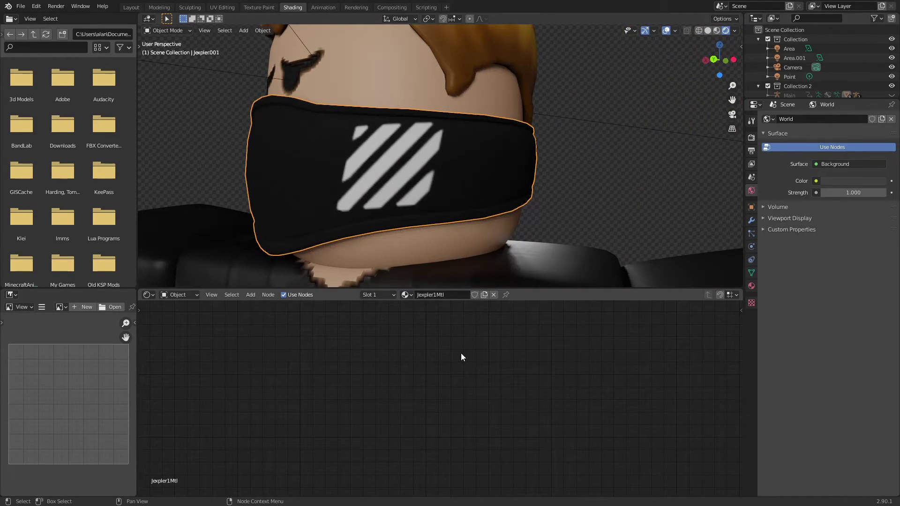
key("Home")
scroll(497, 380, "up", 2)
Add a Bump node to the mask's material, feeding the image texture's Color into Height and its output into the Principled BSDF's Normal
left_click_drag(348, 346, 254, 341)
key("shift+a")
left_click(342, 325)
type("biu")
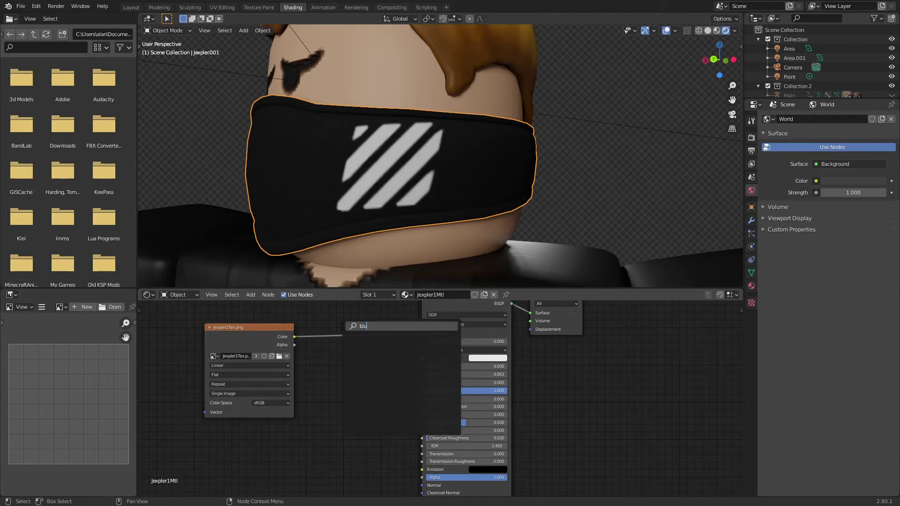
type("m")
key("BackSpace")
key("BackSpace")
key("BackSpace")
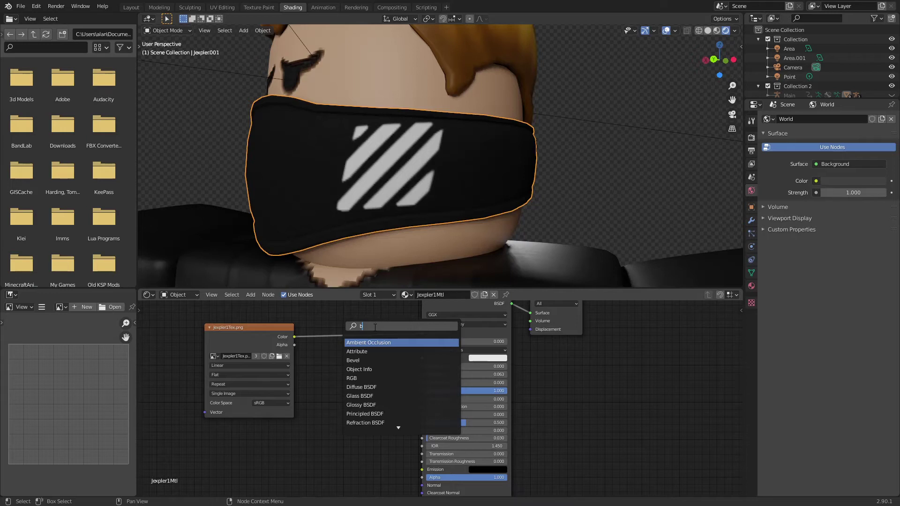
type("ump")
key("Return")
left_click(371, 412)
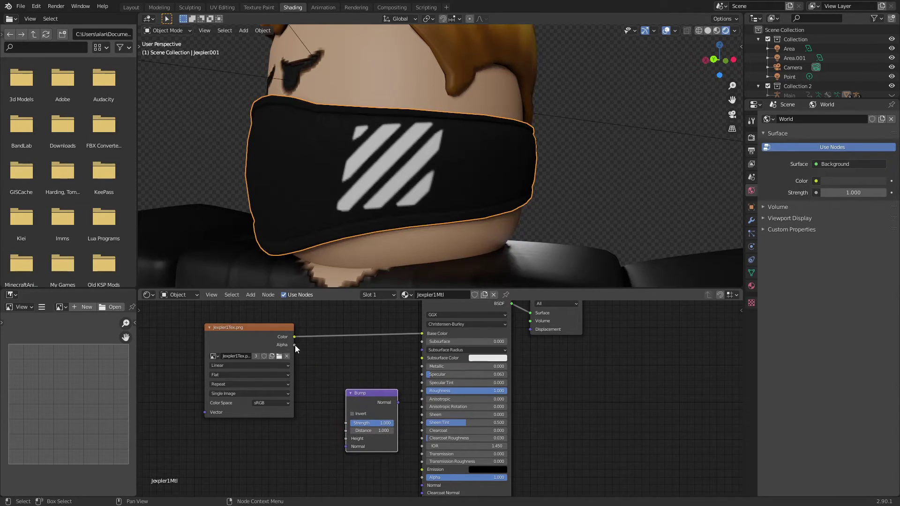
left_click_drag(295, 345, 346, 438)
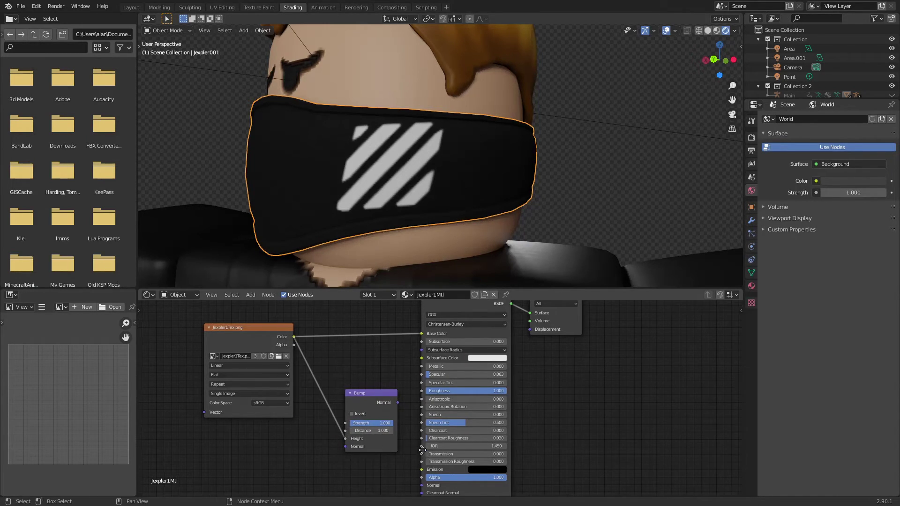
left_click_drag(401, 397, 426, 481)
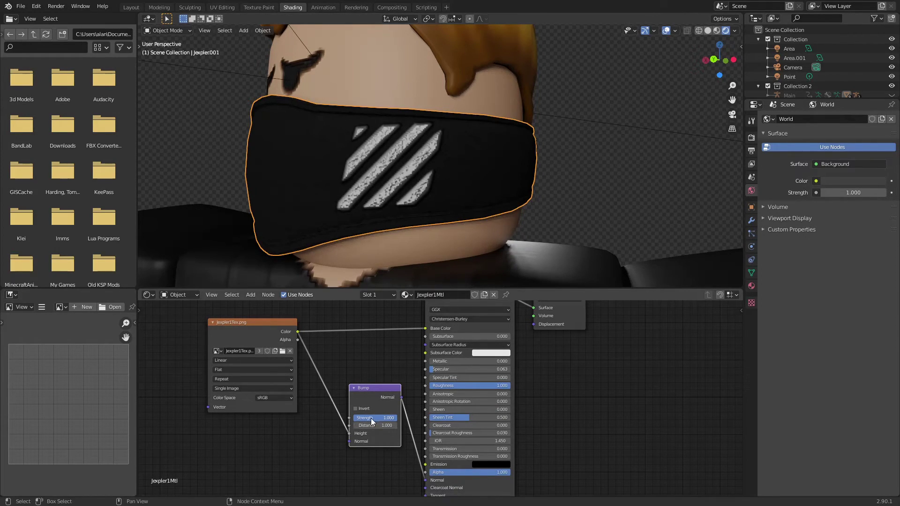
Try a Distance of 0.5 on the mask's Bump node, then use Distance 0.3 and Strength 0.8
left_click(381, 424)
type(".5")
key("Return")
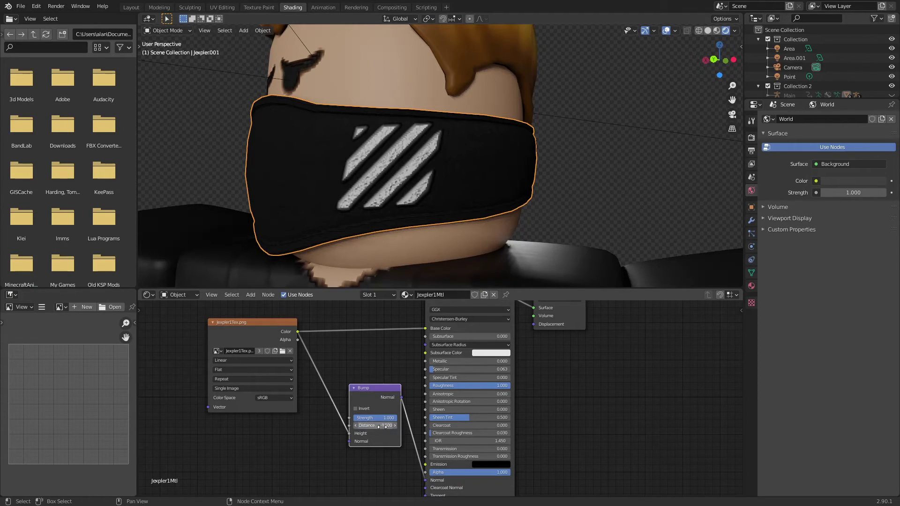
left_click(356, 425)
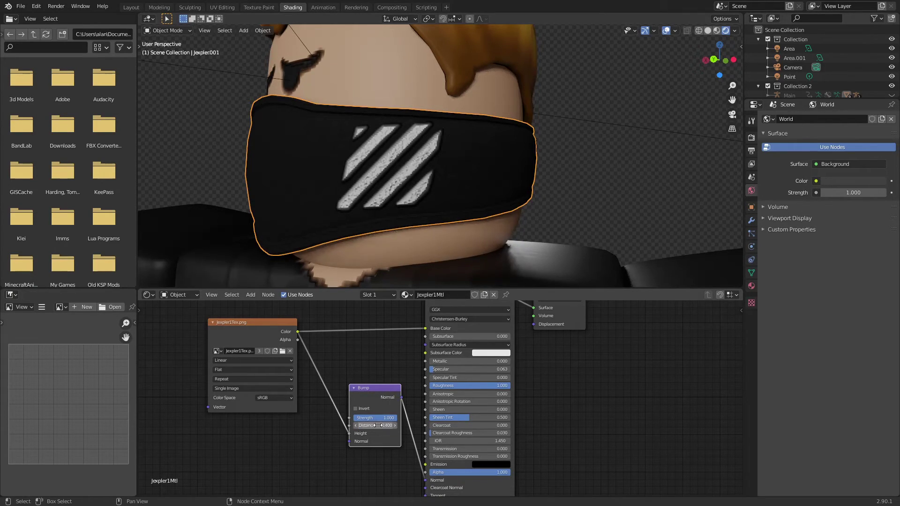
left_click(355, 425)
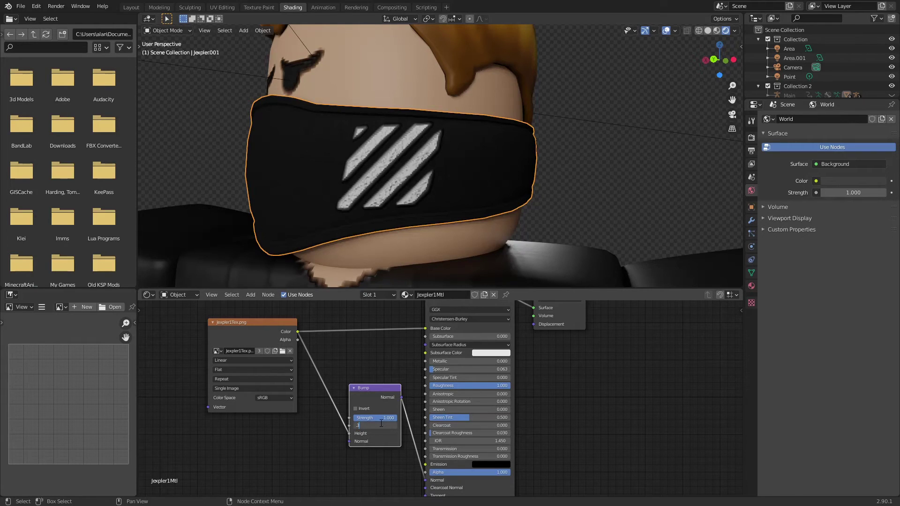
left_click(377, 419)
type(".8")
key("Return")
Inspect the mask's relief up close, then deselect the mask and examine the whole upper body from several angles
scroll(478, 173, "up", 3)
middle_click_drag(449, 189, 614, 208)
scroll(553, 183, "down", 5)
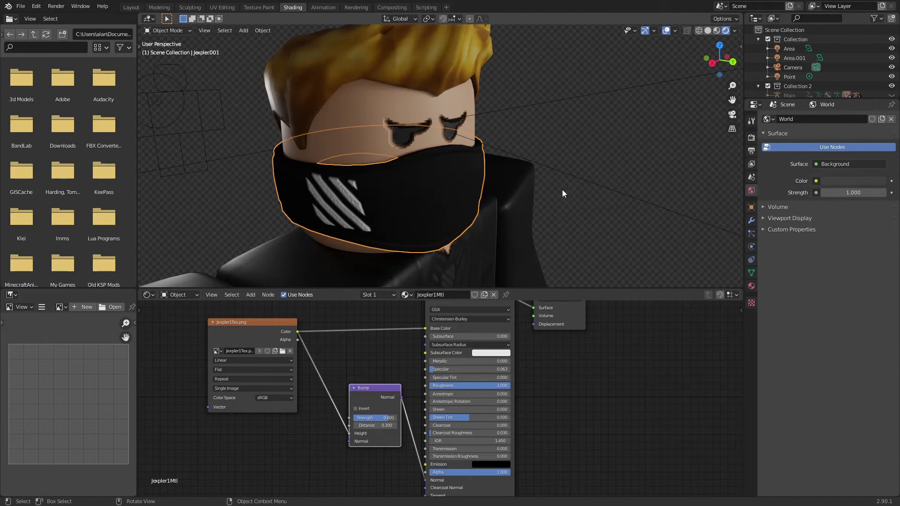
middle_click_drag(562, 189, 463, 153)
scroll(473, 158, "down", 3)
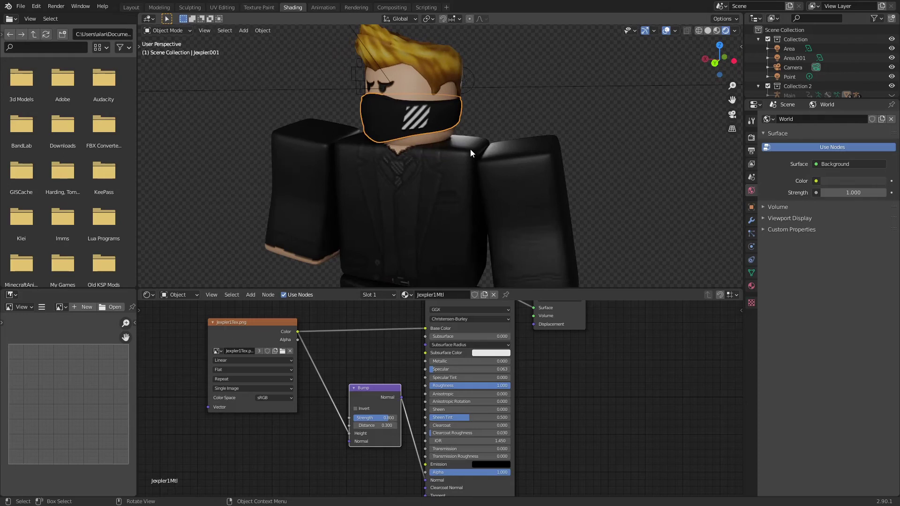
left_click(568, 124)
middle_click_drag(321, 159, 395, 135)
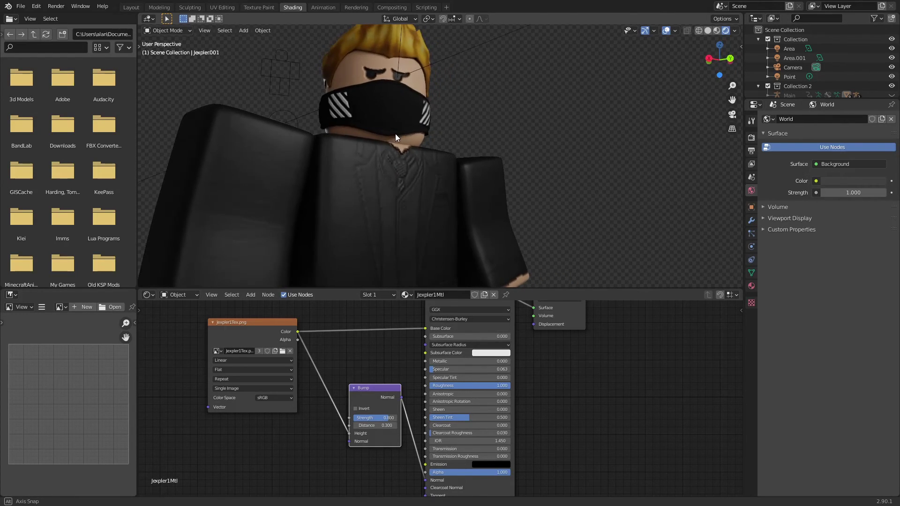